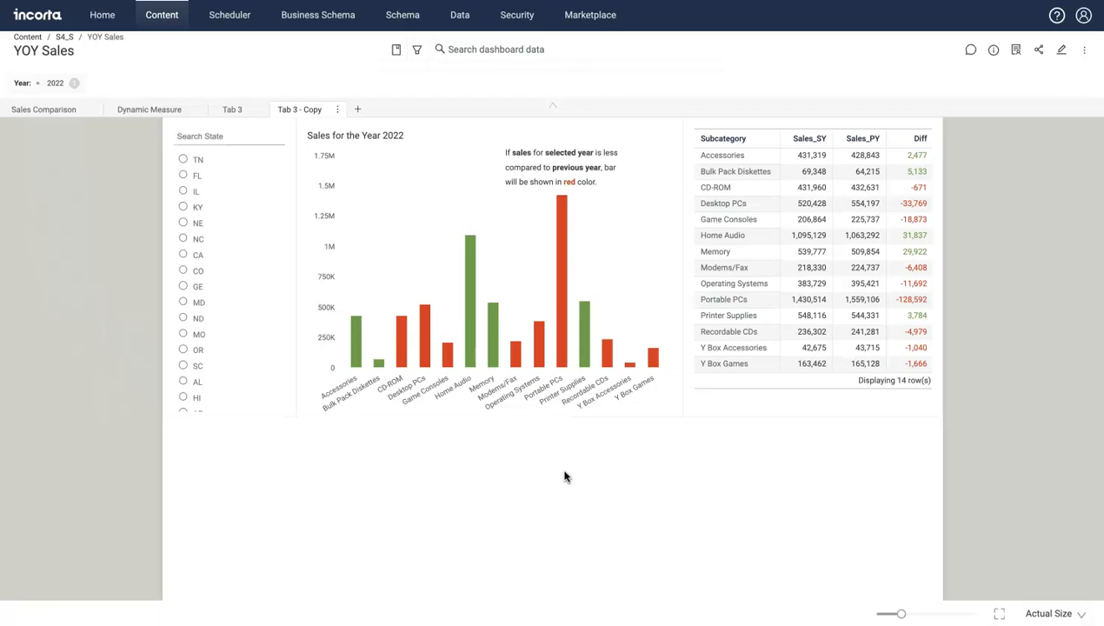
# Filter the sales insights by state NC and switch the slicer selection to CO
pyautogui.click(573, 471)
pyautogui.moveTo(403, 347)
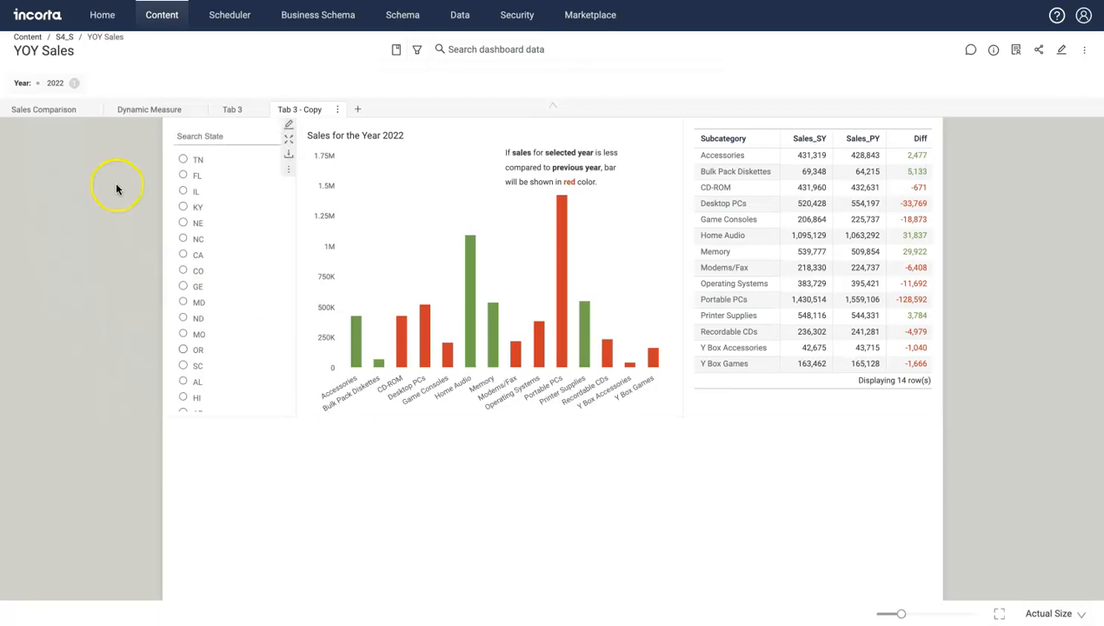
pyautogui.click(183, 239)
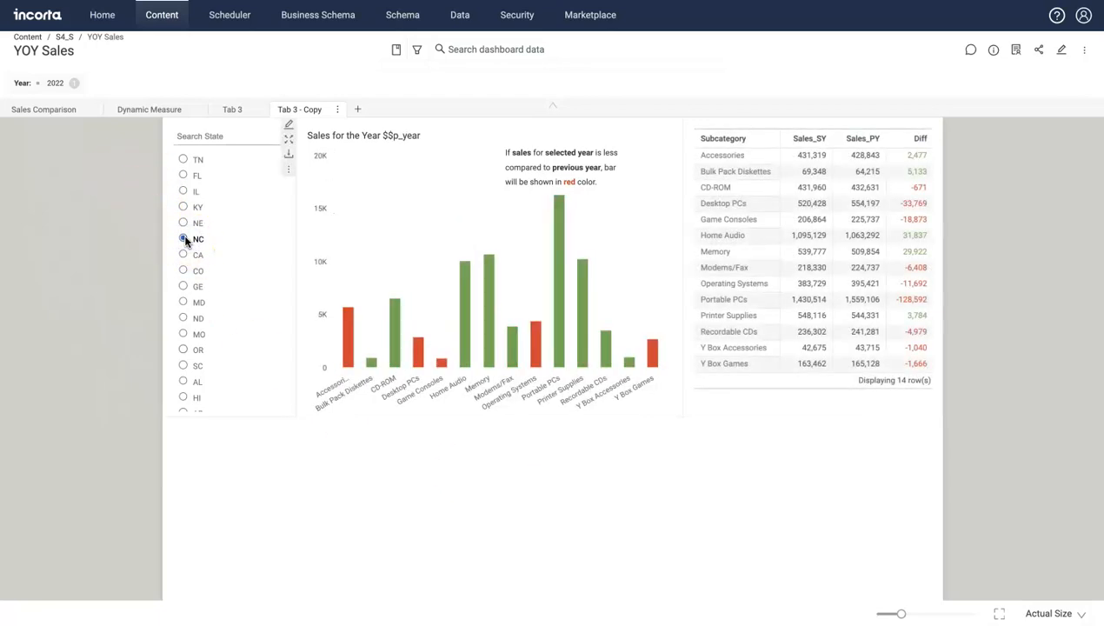
pyautogui.click(182, 271)
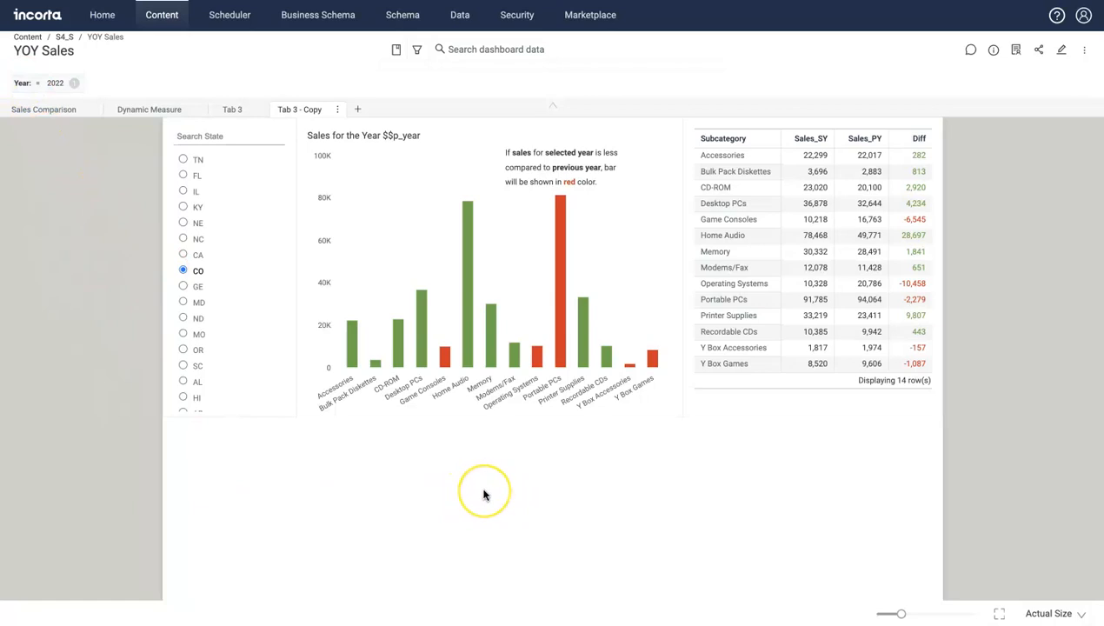
# Set the dashboard's Year filter to 2019
pyautogui.click(39, 84)
pyautogui.click(47, 275)
pyautogui.click(293, 373)
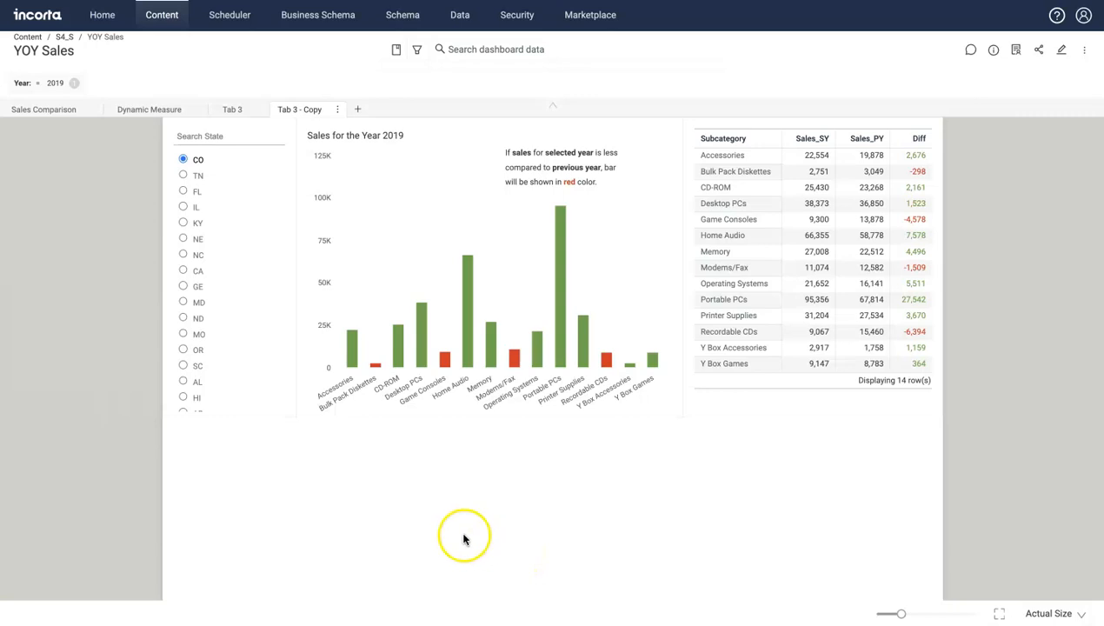
# Delete the dashboard tab "Tab 3 - Copy"
pyautogui.moveTo(365, 368)
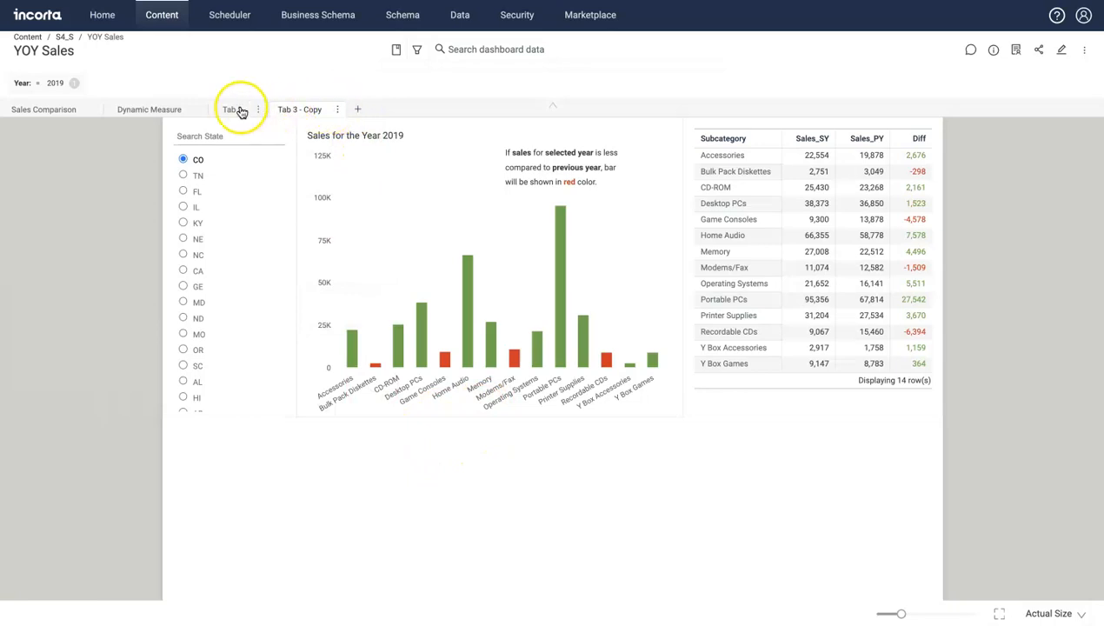
pyautogui.click(338, 109)
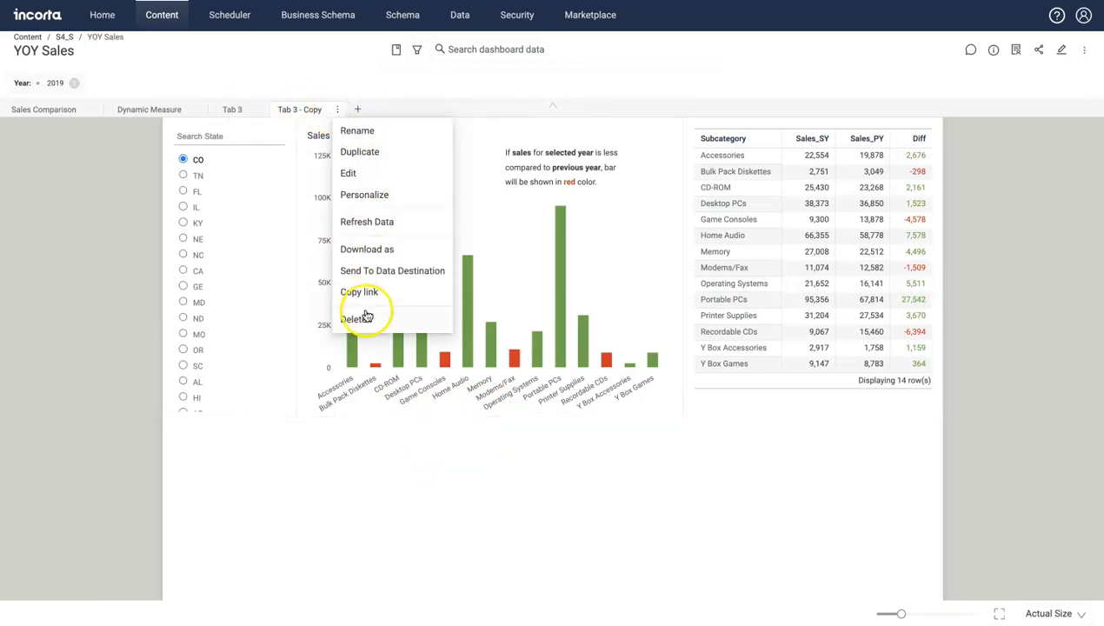
pyautogui.click(359, 316)
pyautogui.click(643, 206)
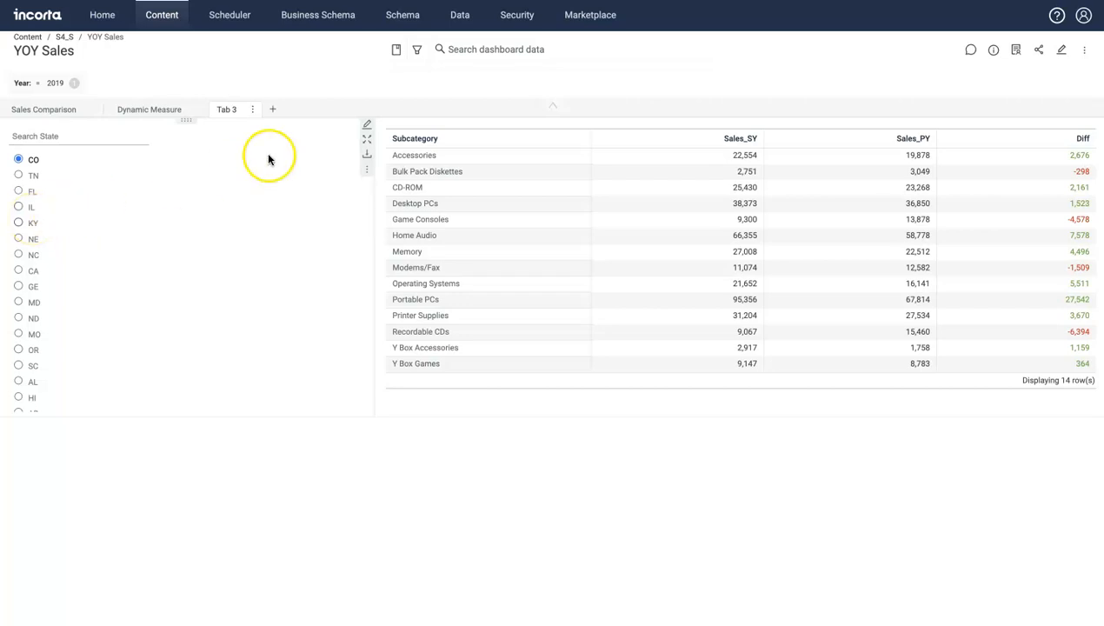
# Find the Slicer among the external components for Tab 3 and review the field used by the existing state slicer
pyautogui.click(1062, 49)
pyautogui.scroll(-10, 1005, 223)
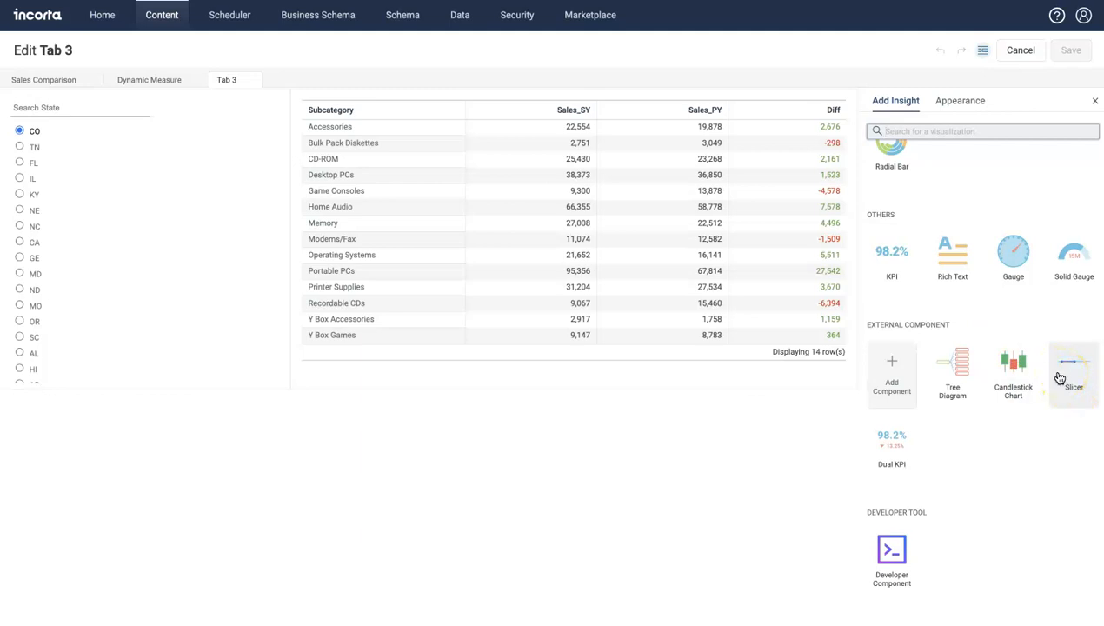
pyautogui.click(1095, 102)
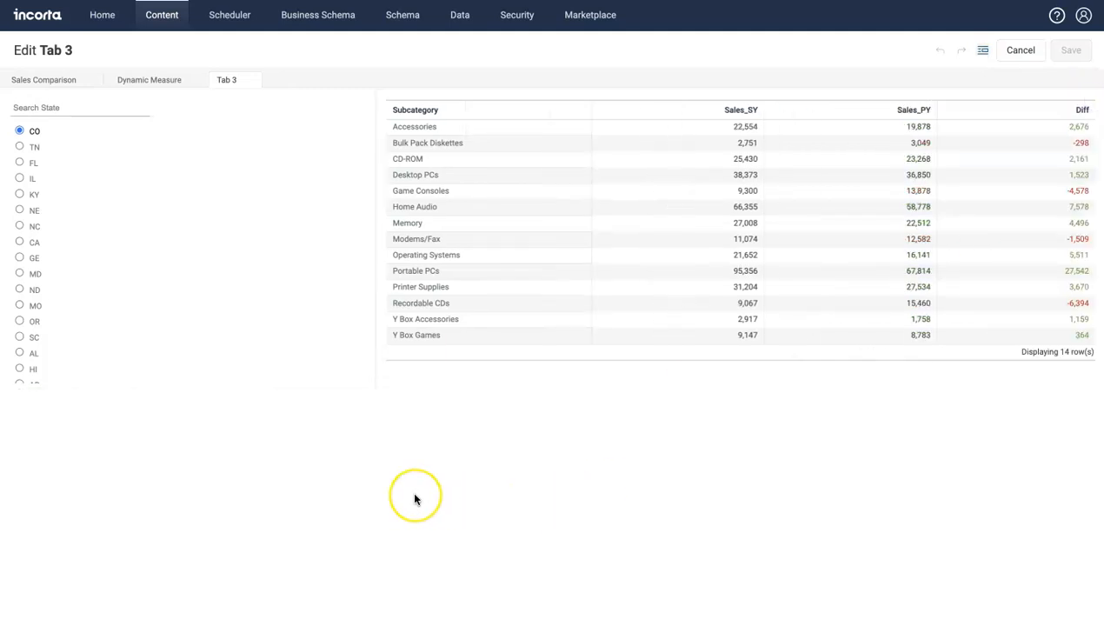
pyautogui.moveTo(101, 229)
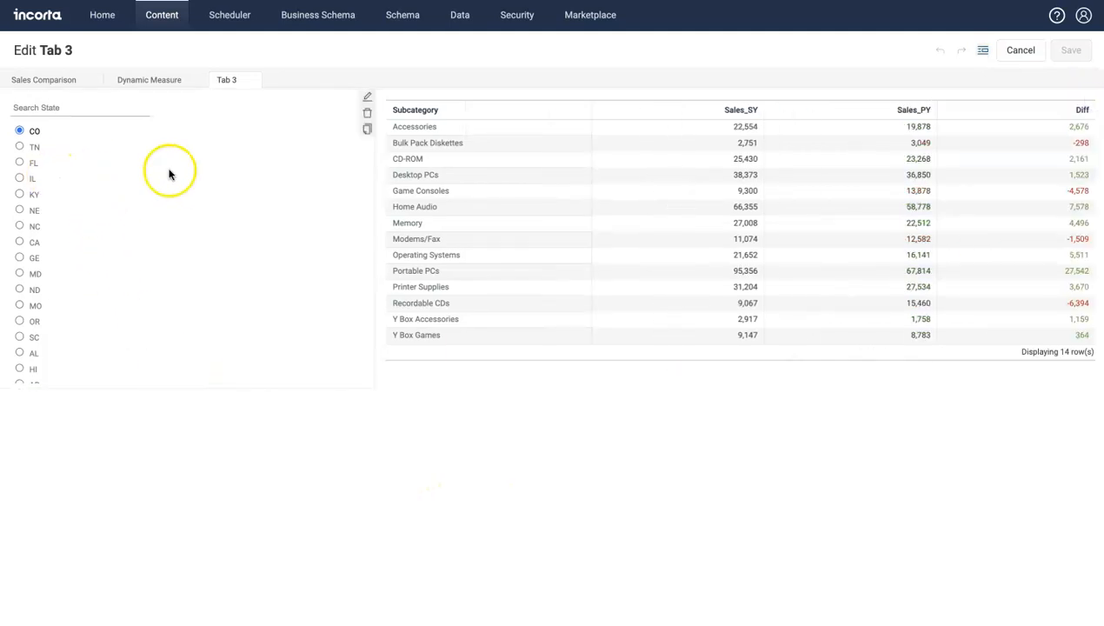
pyautogui.click(368, 98)
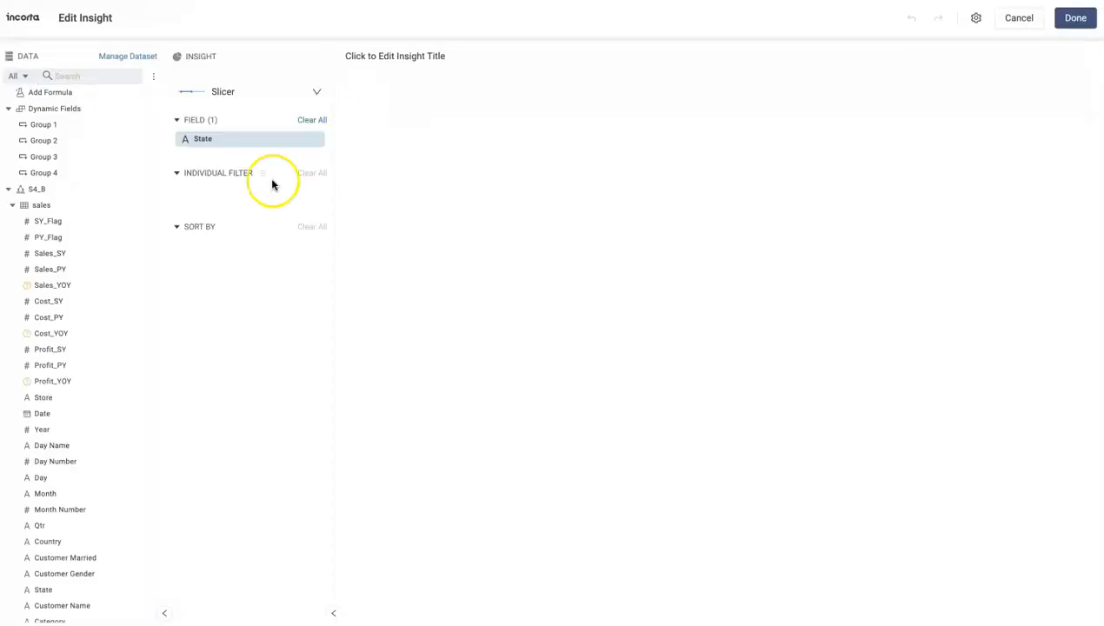
pyautogui.moveTo(204, 144)
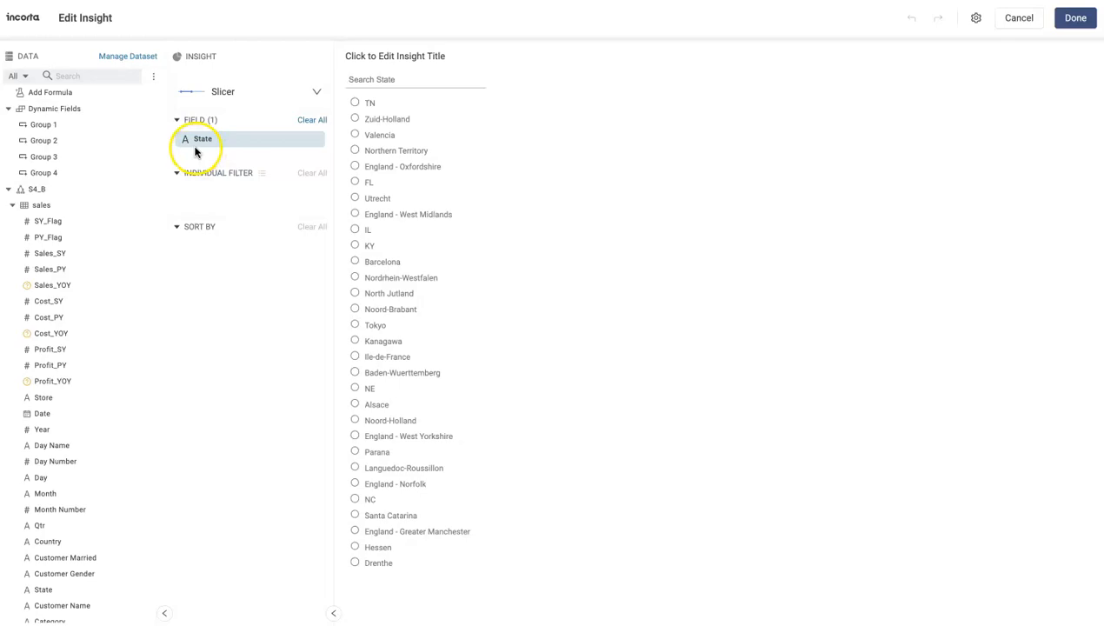
pyautogui.click(1019, 18)
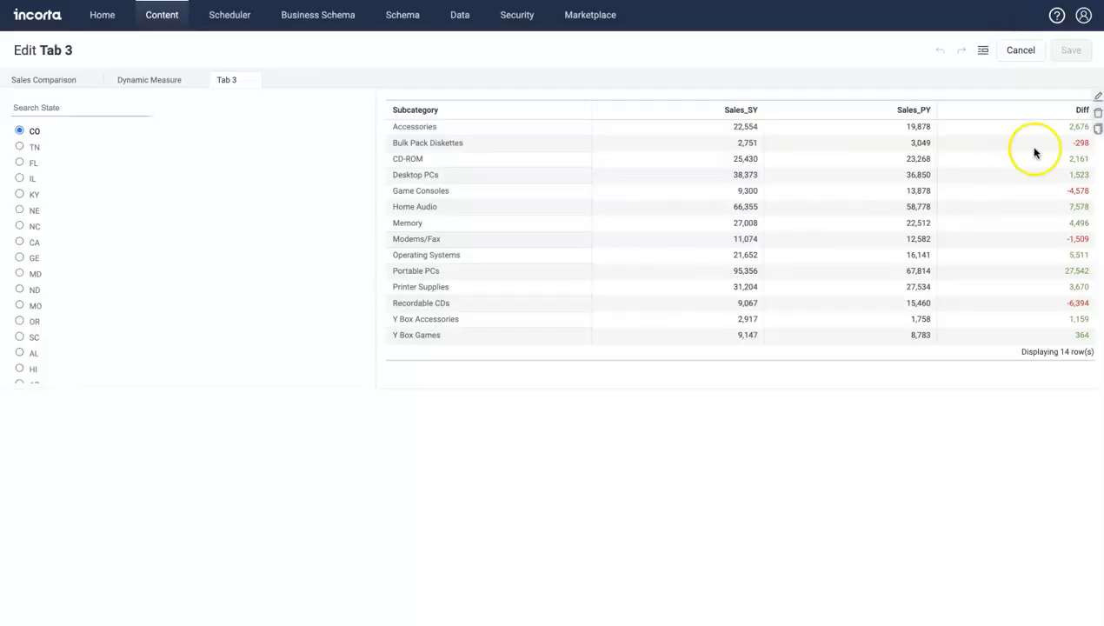
# Review the state slicer's component type and list settings, and leave layout editing without making changes
pyautogui.click(366, 99)
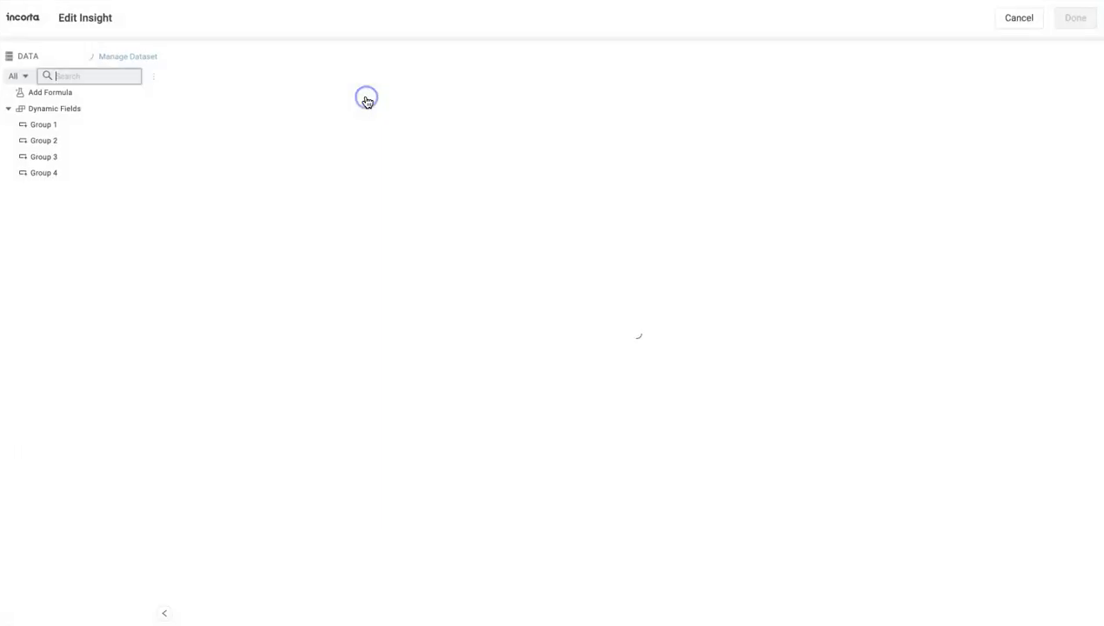
pyautogui.click(975, 18)
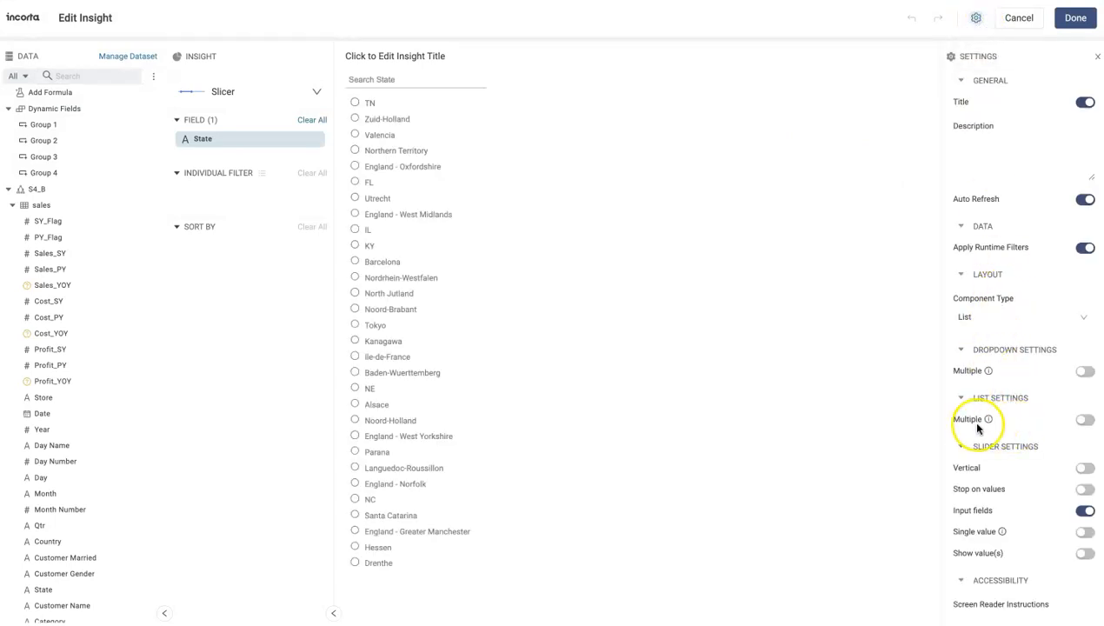
pyautogui.click(998, 318)
pyautogui.click(1000, 318)
pyautogui.click(1017, 17)
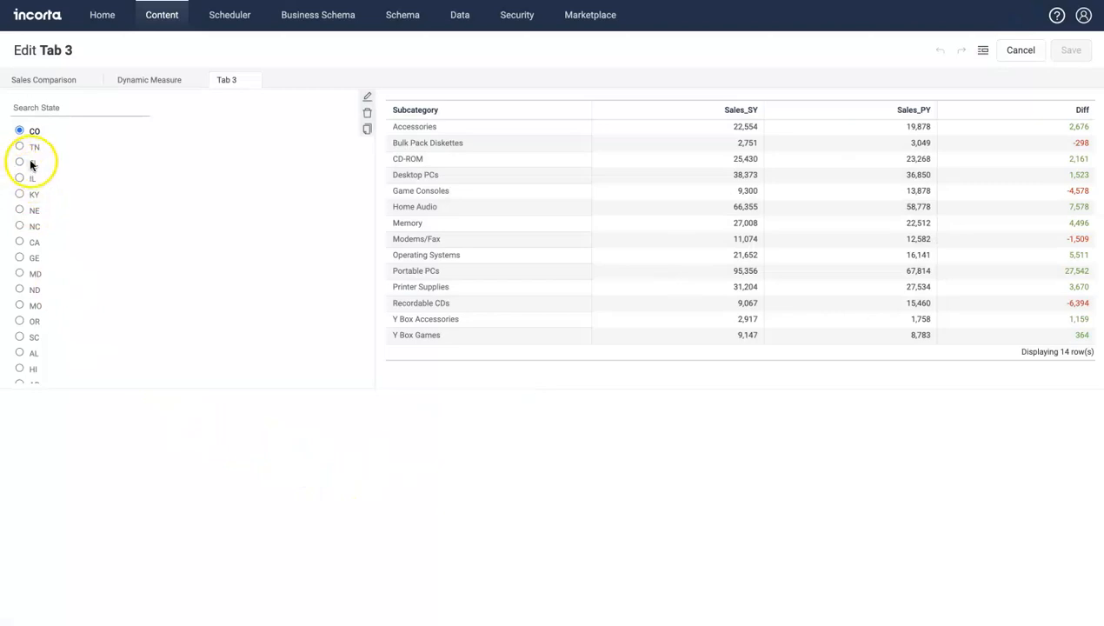
pyautogui.click(1019, 50)
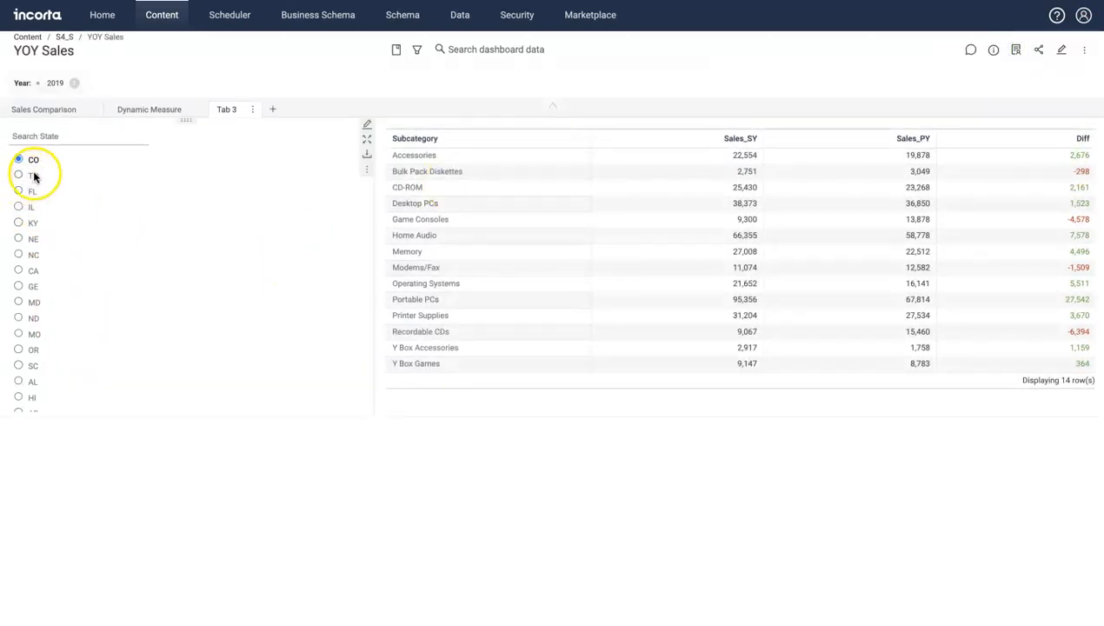
# Examine the State prompt's filter bar visibility setting in the Dashboard Filters Manager and close it without changes
pyautogui.click(1084, 49)
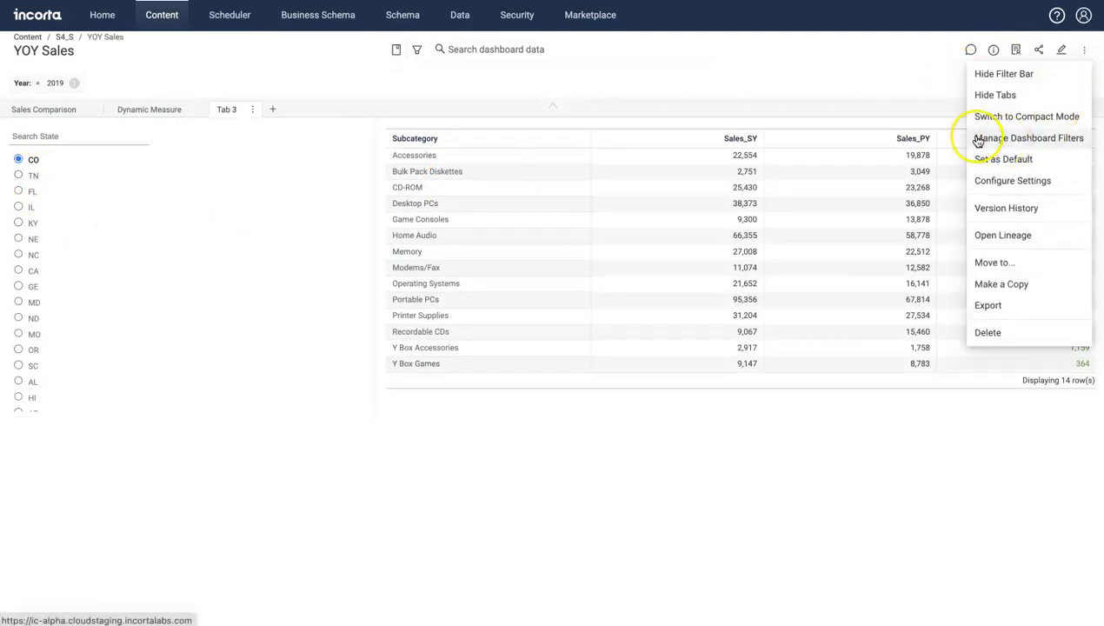
pyautogui.click(1040, 137)
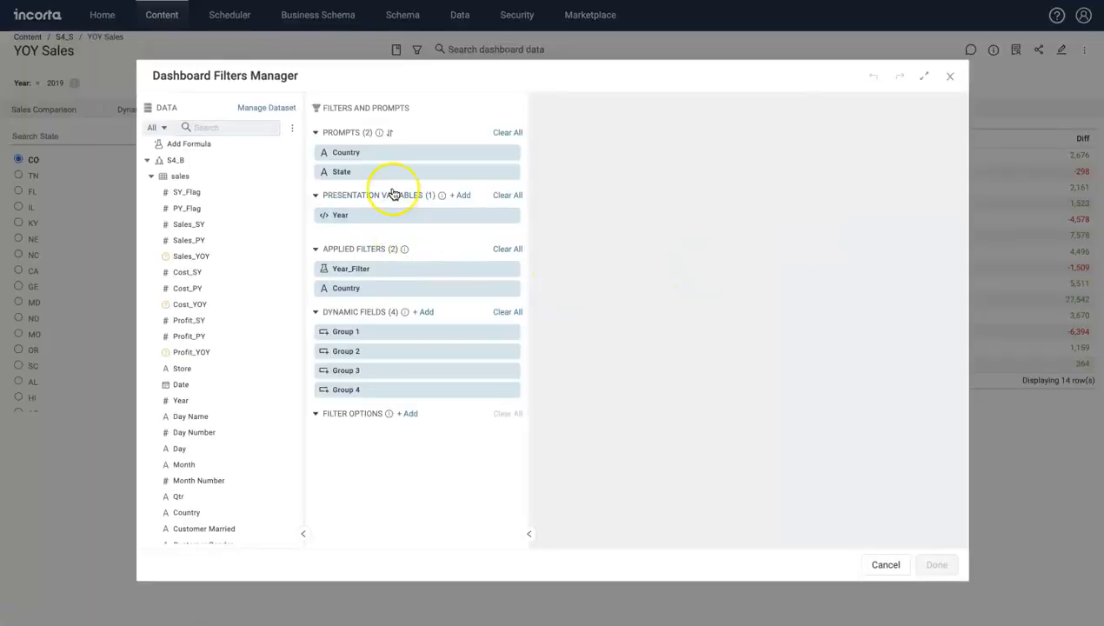
pyautogui.click(491, 171)
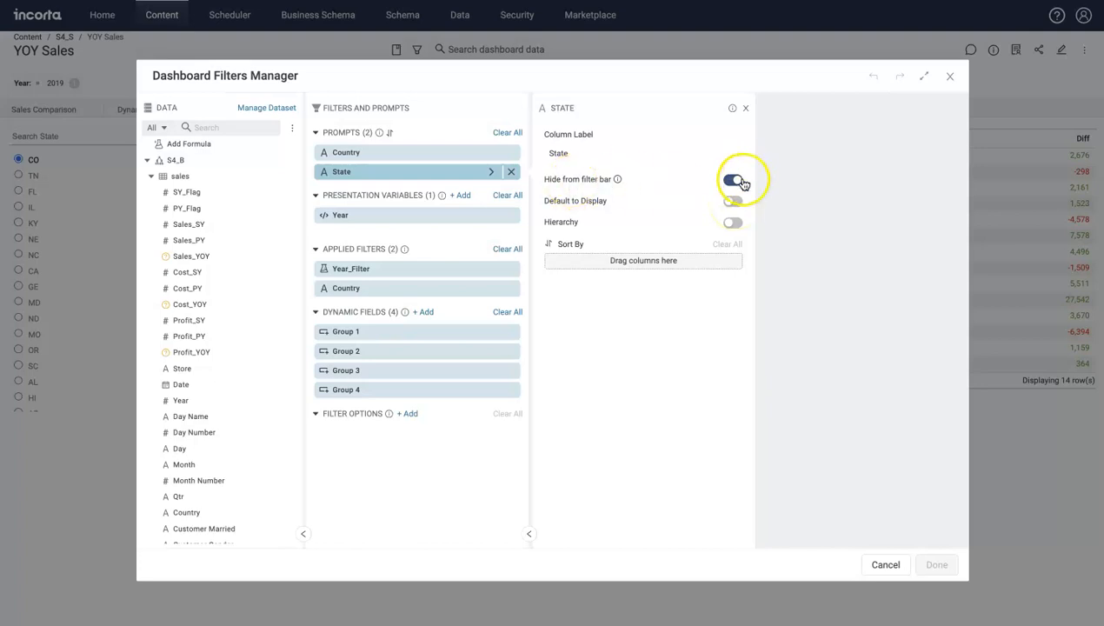
pyautogui.click(879, 563)
pyautogui.click(399, 522)
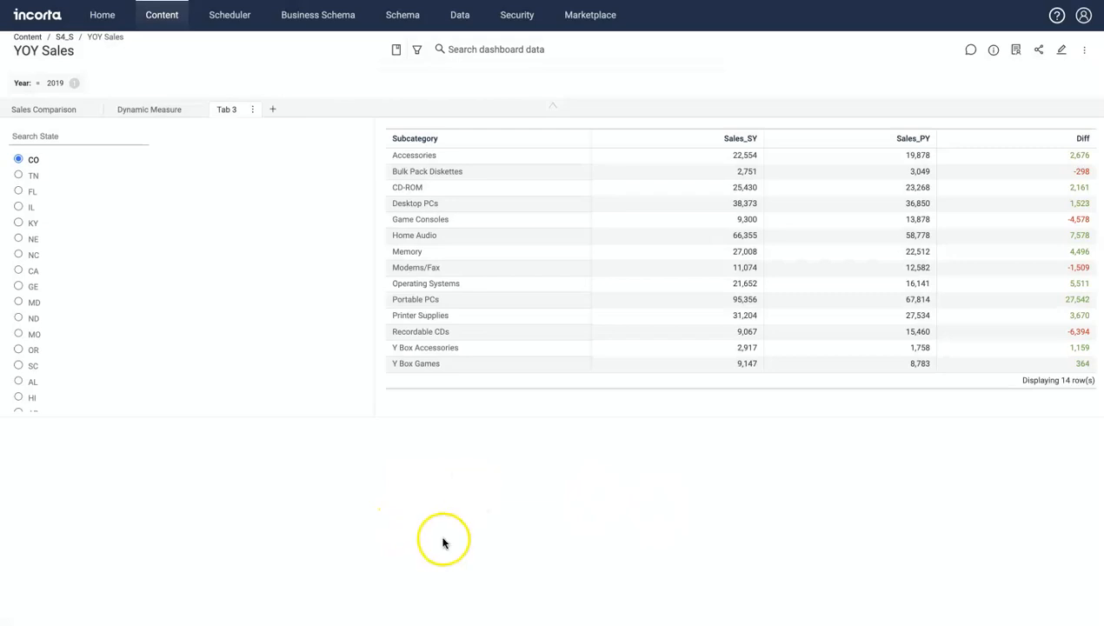
# Add a Column chart between the state slicer and the table in Tab 3 and save the layout
pyautogui.click(1065, 50)
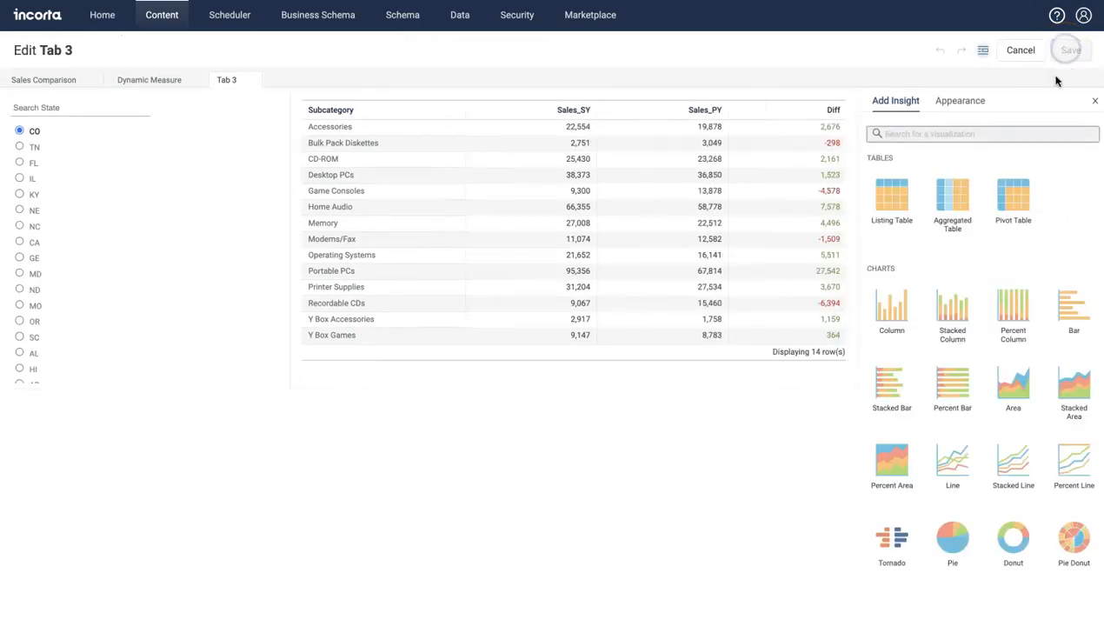
pyautogui.moveTo(899, 316); pyautogui.dragTo(348, 254)
pyautogui.click(1071, 49)
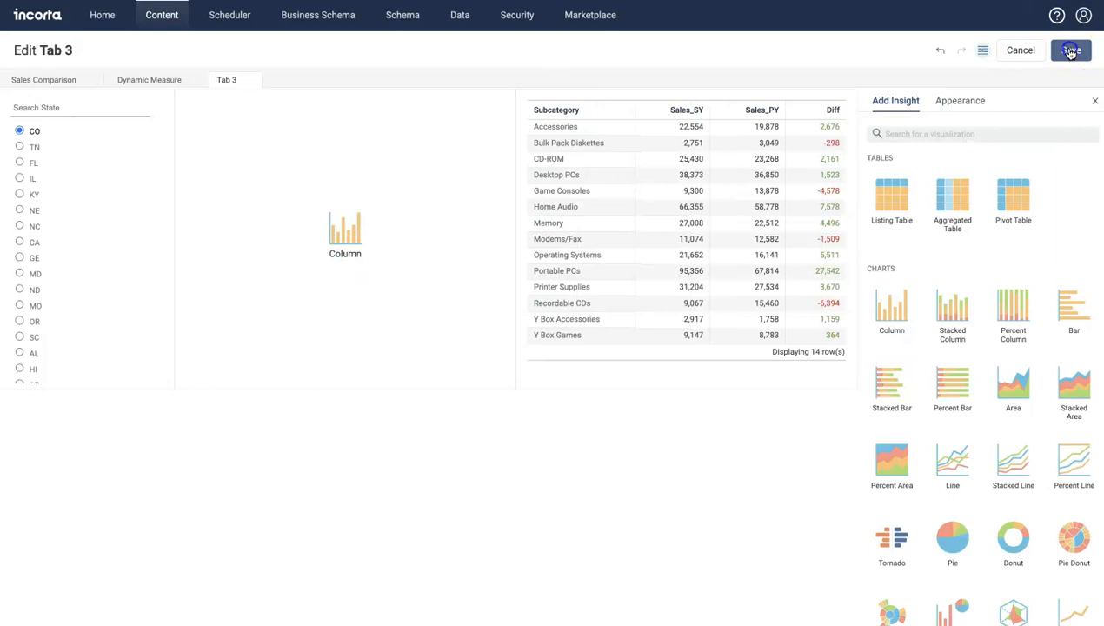
pyautogui.click(1070, 33)
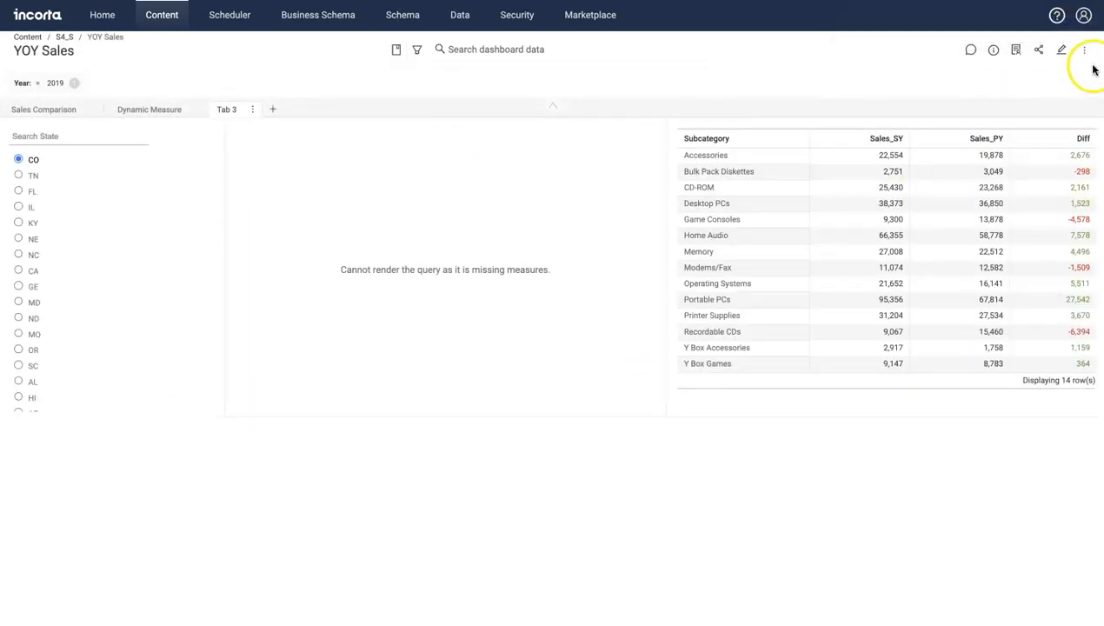
# Narrow the state slicer in Tab 3 to give the column chart more width, and save the layout
pyautogui.click(1062, 50)
pyautogui.moveTo(172, 218); pyautogui.dragTo(113, 216)
pyautogui.click(1070, 53)
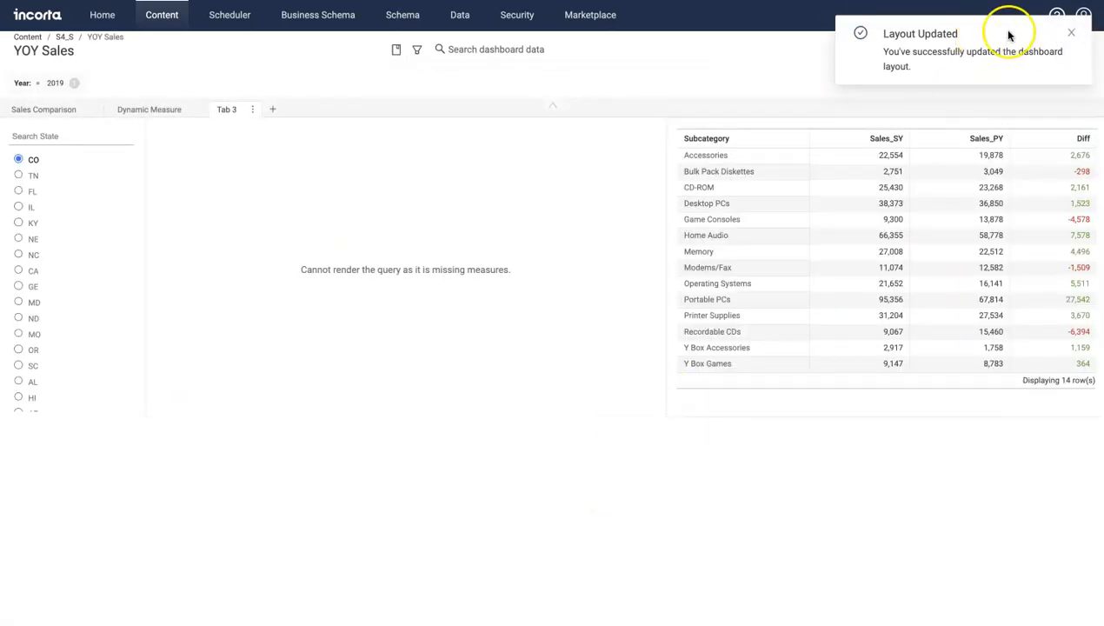
pyautogui.click(1072, 33)
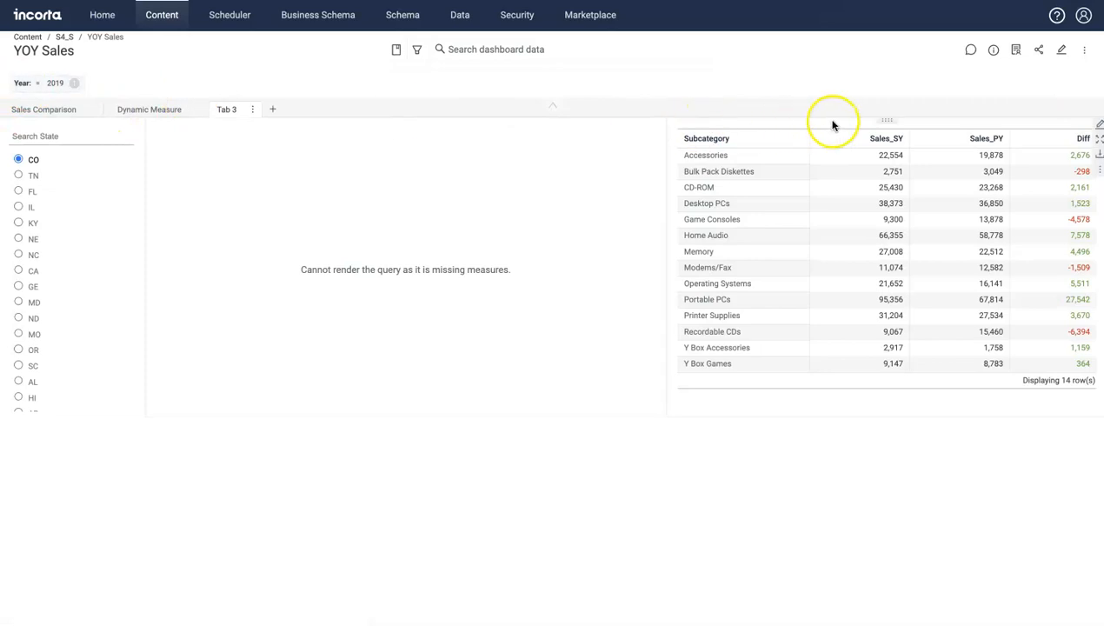
# Examine the formula behind the sales table's Diff measure and close it without changes
pyautogui.click(1099, 124)
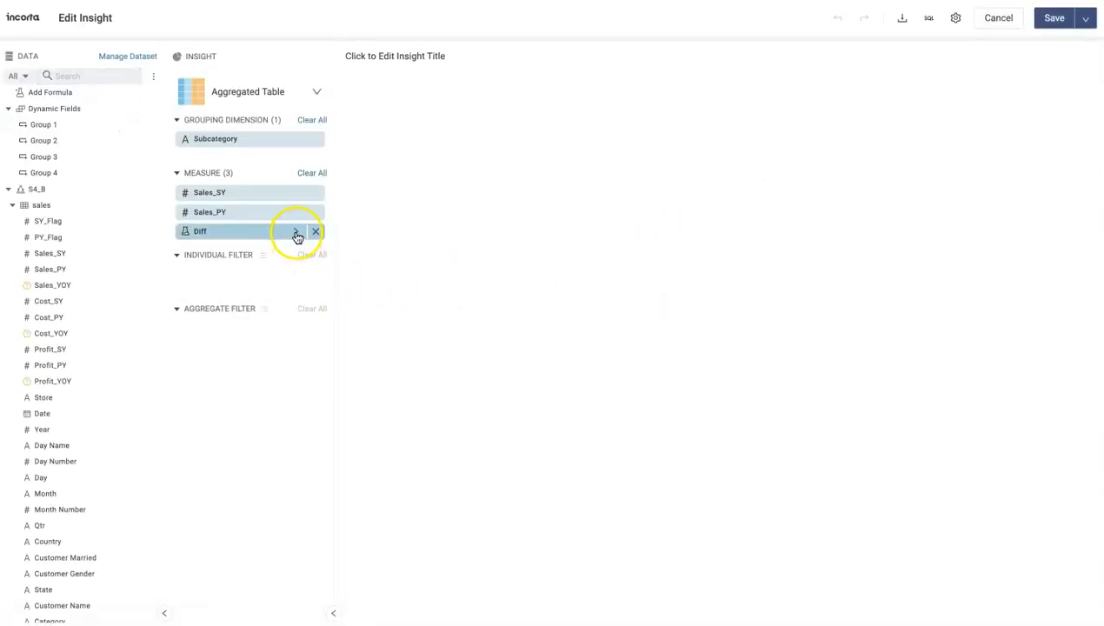
pyautogui.click(294, 231)
pyautogui.click(415, 115)
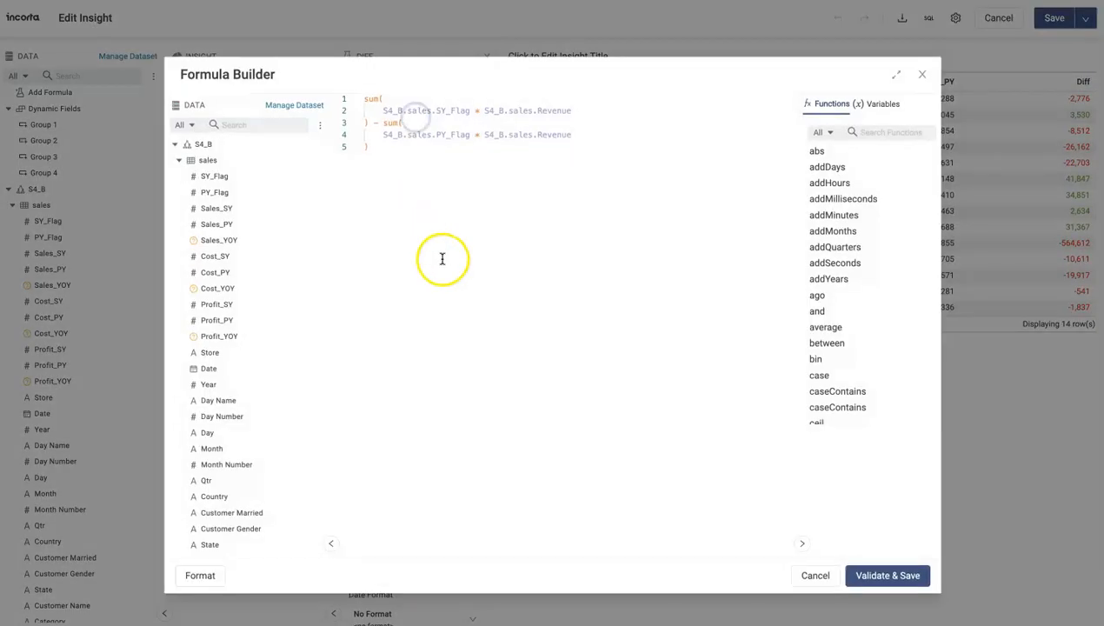
pyautogui.click(451, 109)
pyautogui.click(469, 265)
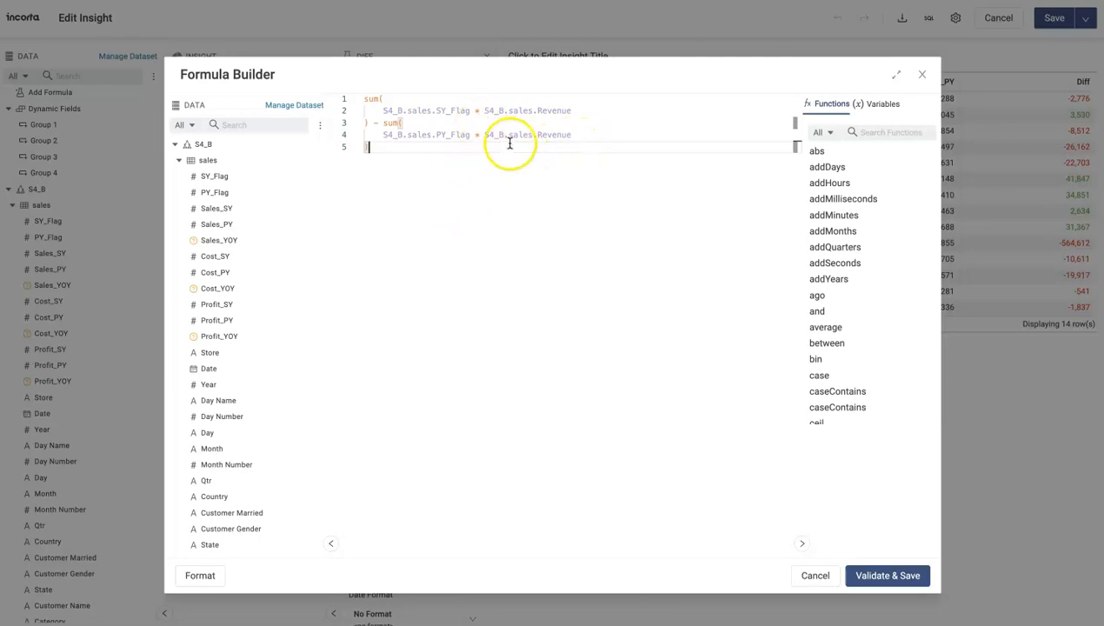
pyautogui.click(816, 577)
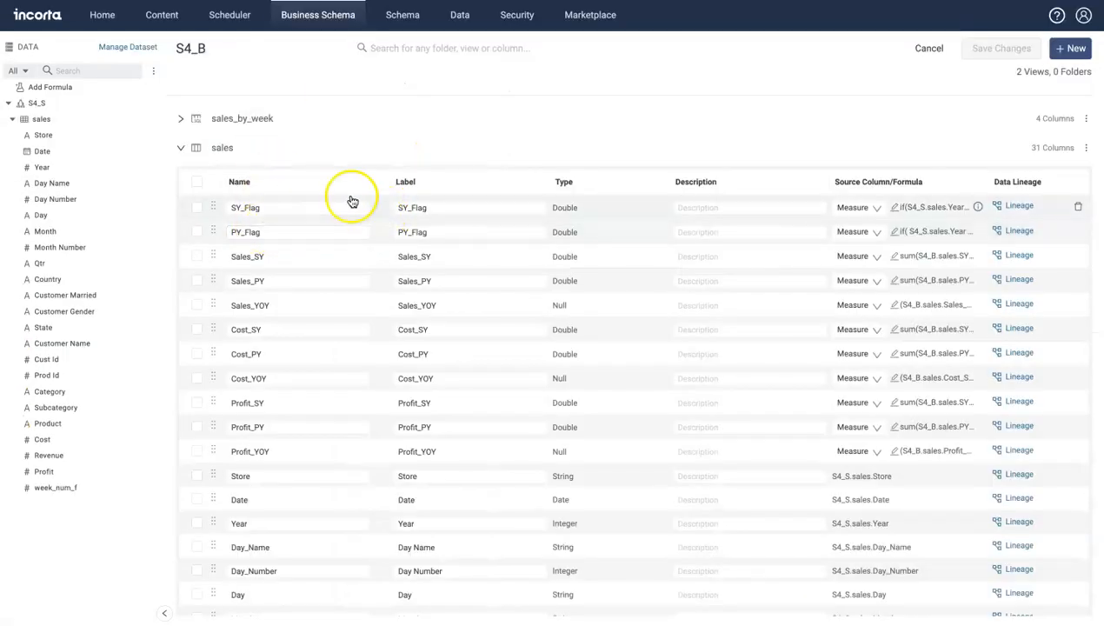
# Review the SY_Flag formula in the S4_B business schema's sales view and close the table's insight editor without saving
pyautogui.click(893, 211)
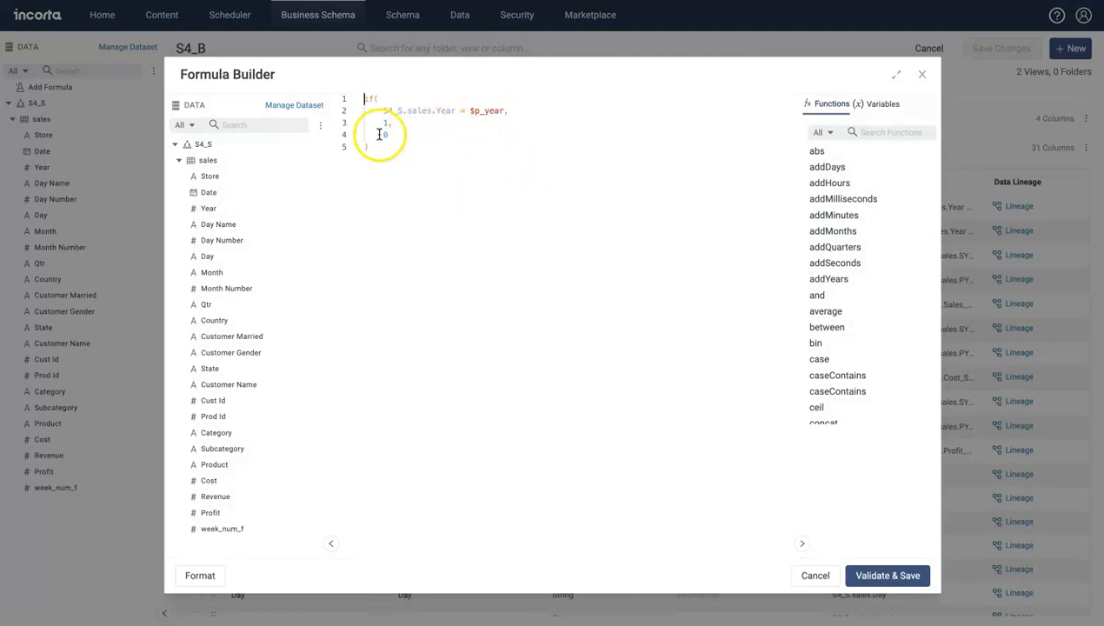
pyautogui.click(812, 577)
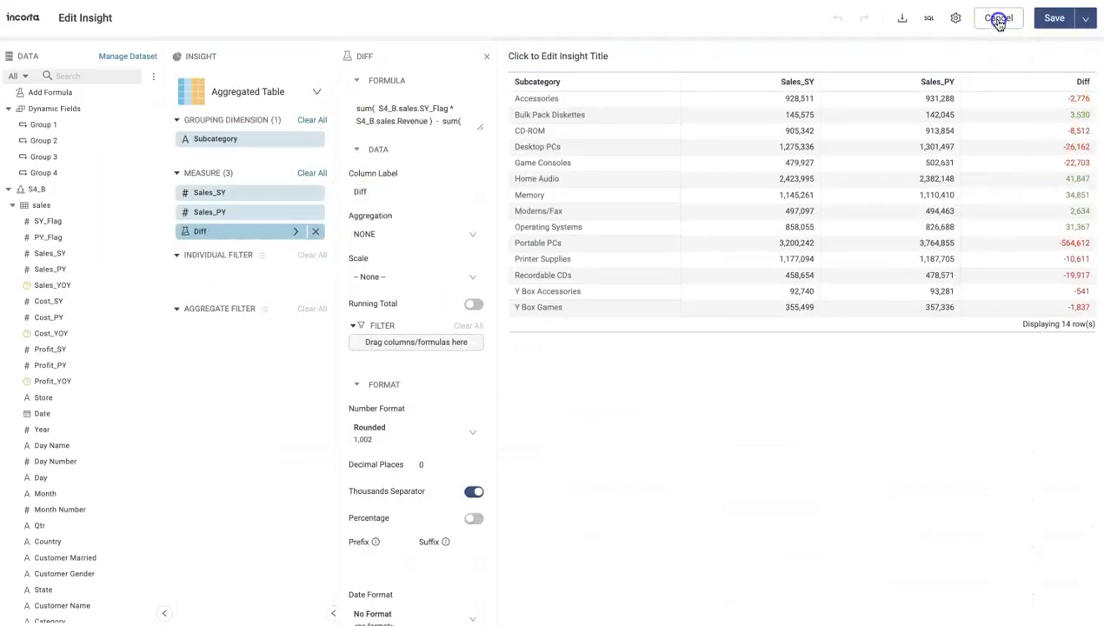
pyautogui.click(999, 19)
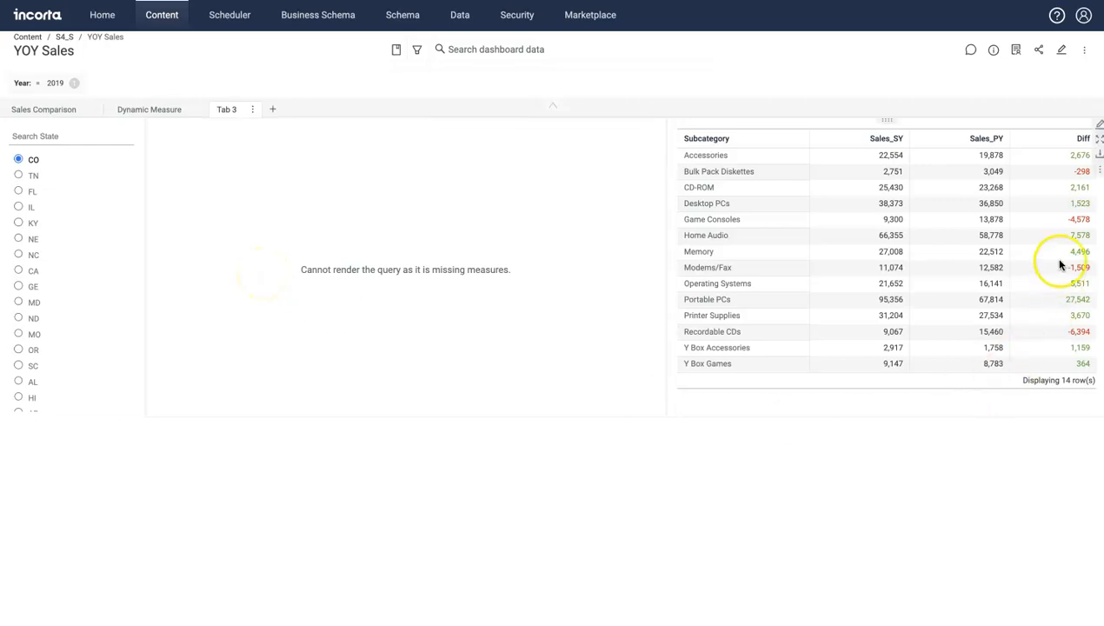
# Review the Diff measure's greater-than-0 and less-than-0 conditional formatting rules in the sales table and close the insight editor without saving
pyautogui.click(1100, 128)
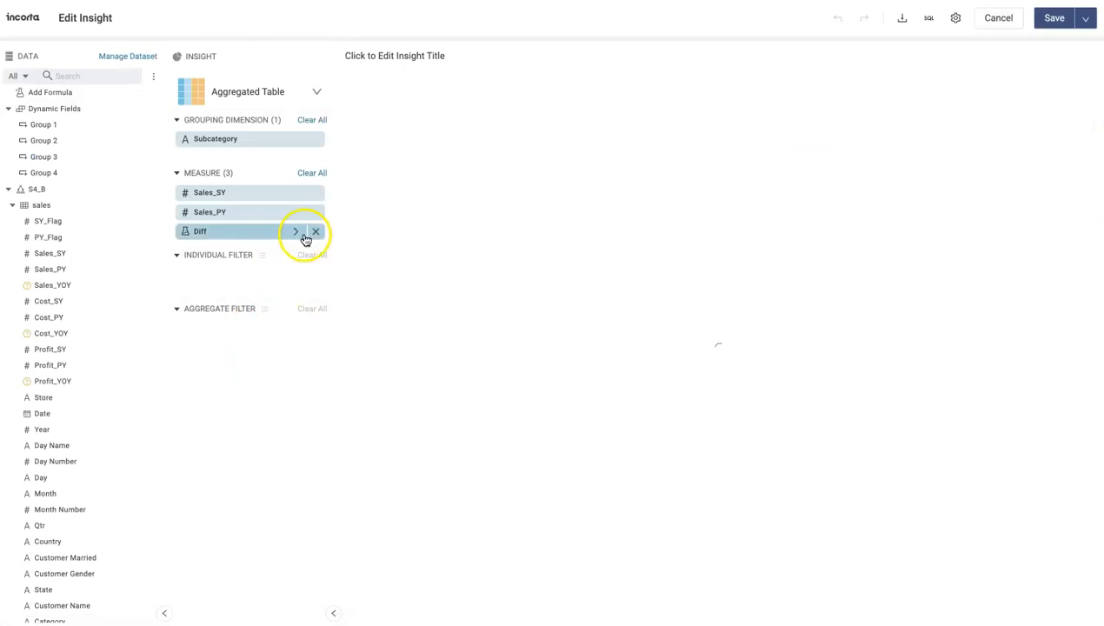
pyautogui.click(297, 232)
pyautogui.scroll(-10, 411, 375)
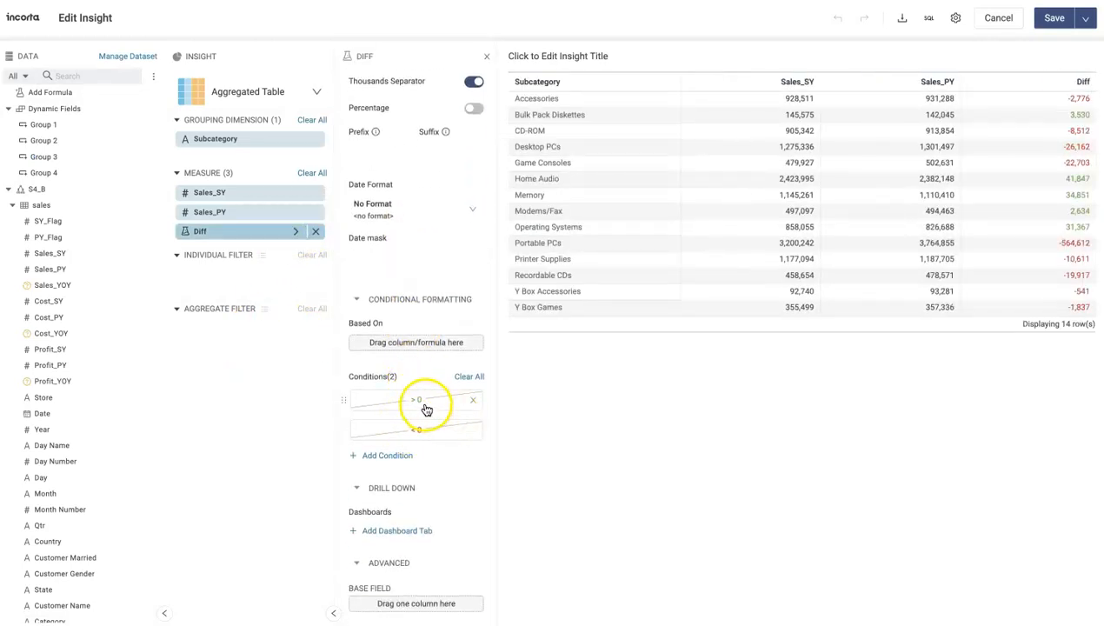
pyautogui.click(425, 404)
pyautogui.click(417, 429)
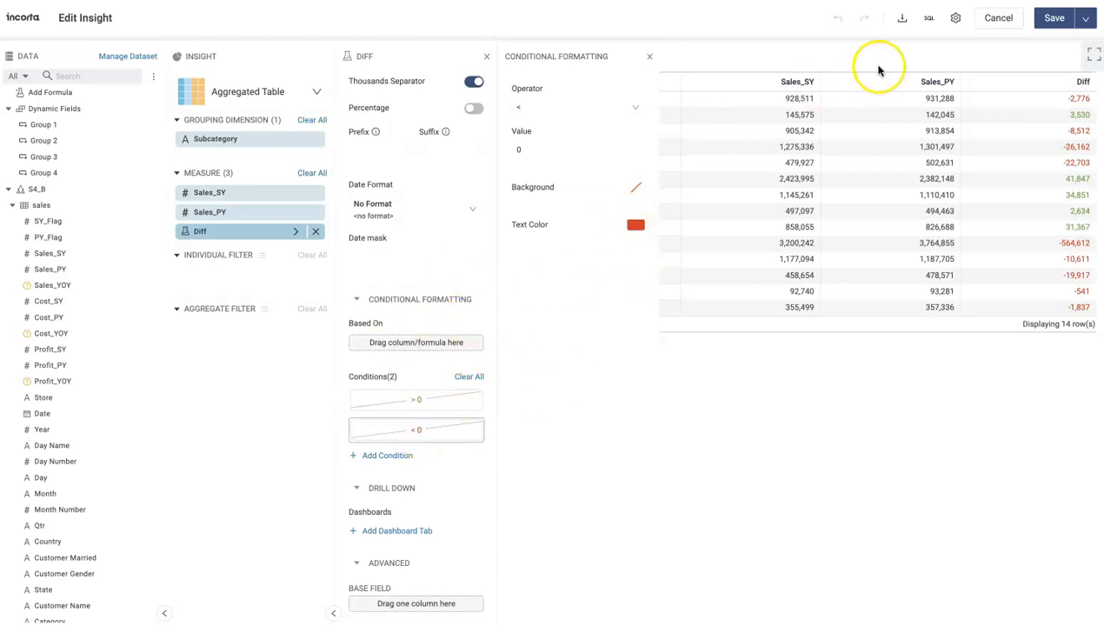
pyautogui.click(996, 18)
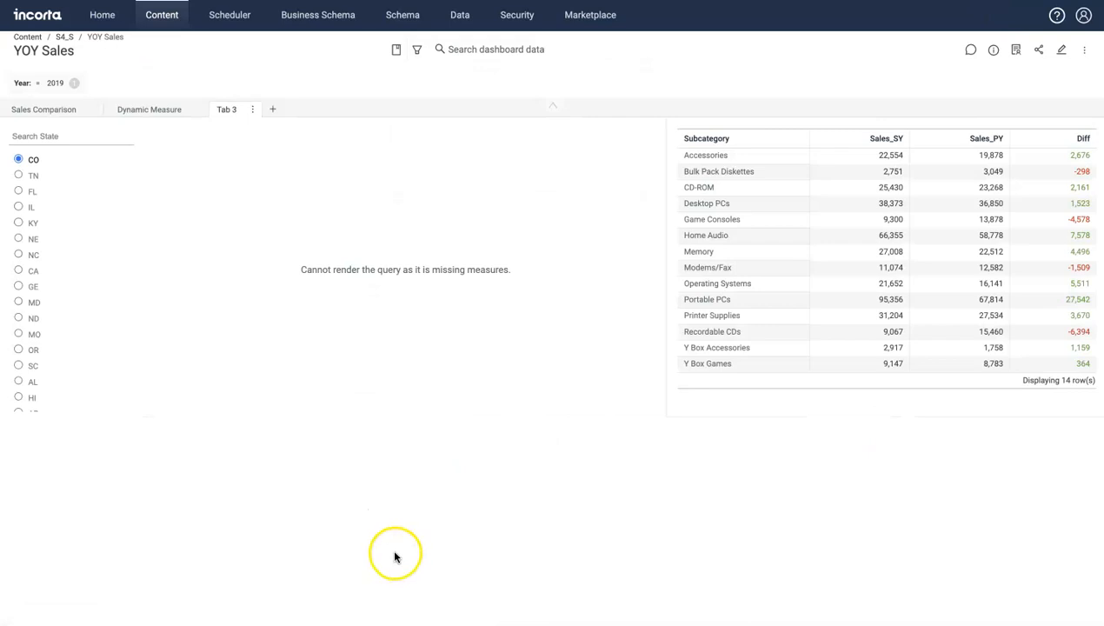
# Set Subcategory as the column chart's grouping dimension and add Sales_SY as its measure
pyautogui.moveTo(638, 160)
pyautogui.click(660, 130)
pyautogui.click(96, 75)
pyautogui.write('sub')
pyautogui.moveTo(52, 141); pyautogui.dragTo(209, 143)
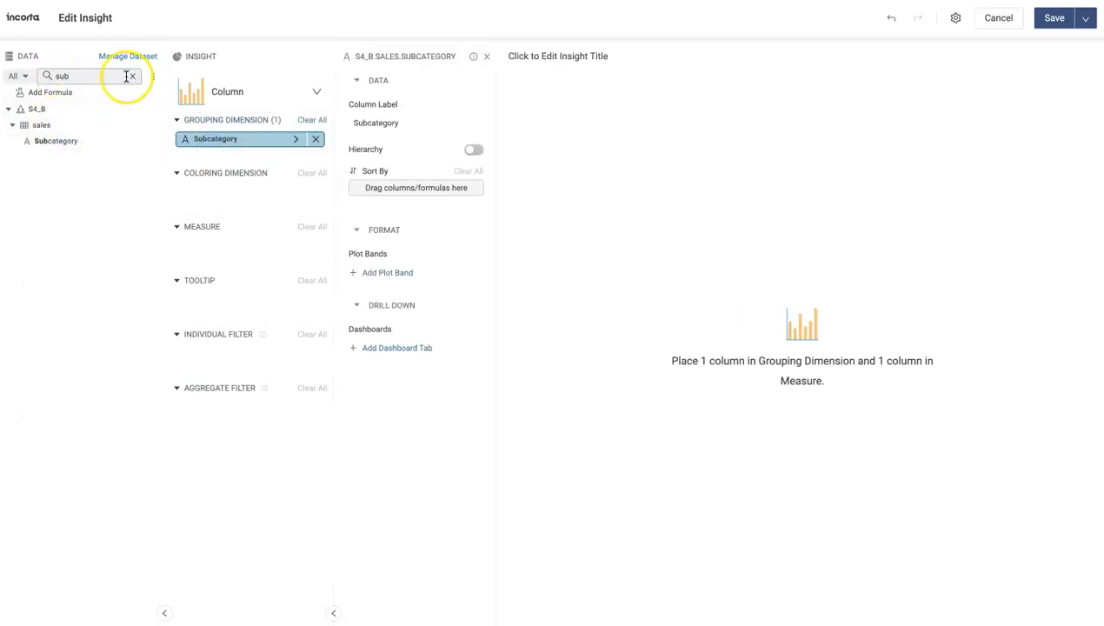
pyautogui.click(132, 78)
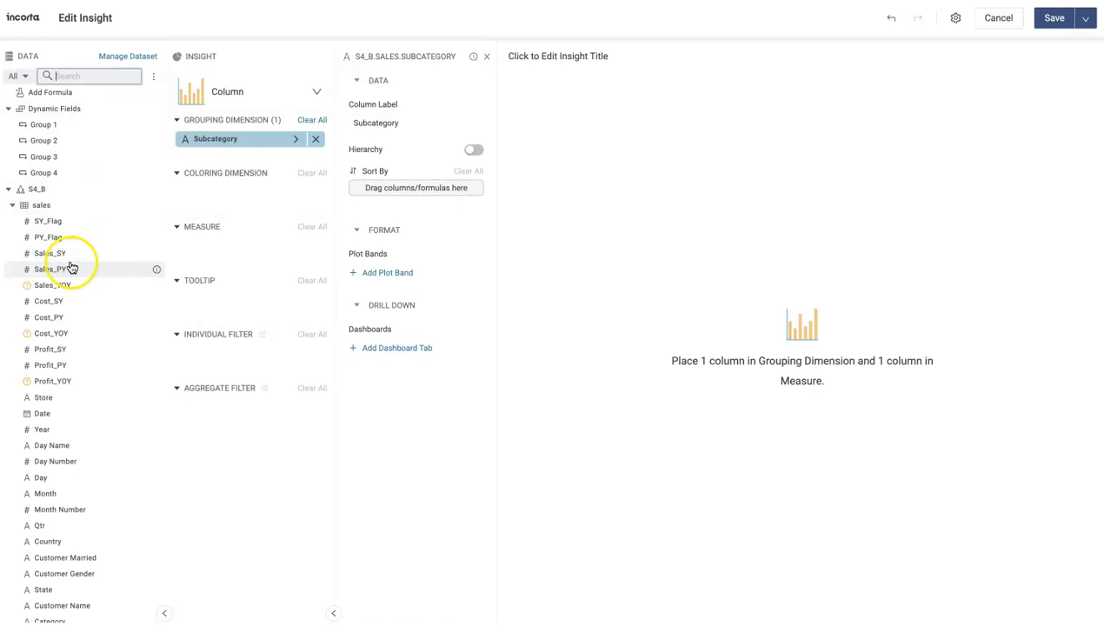
pyautogui.moveTo(45, 257); pyautogui.dragTo(232, 243)
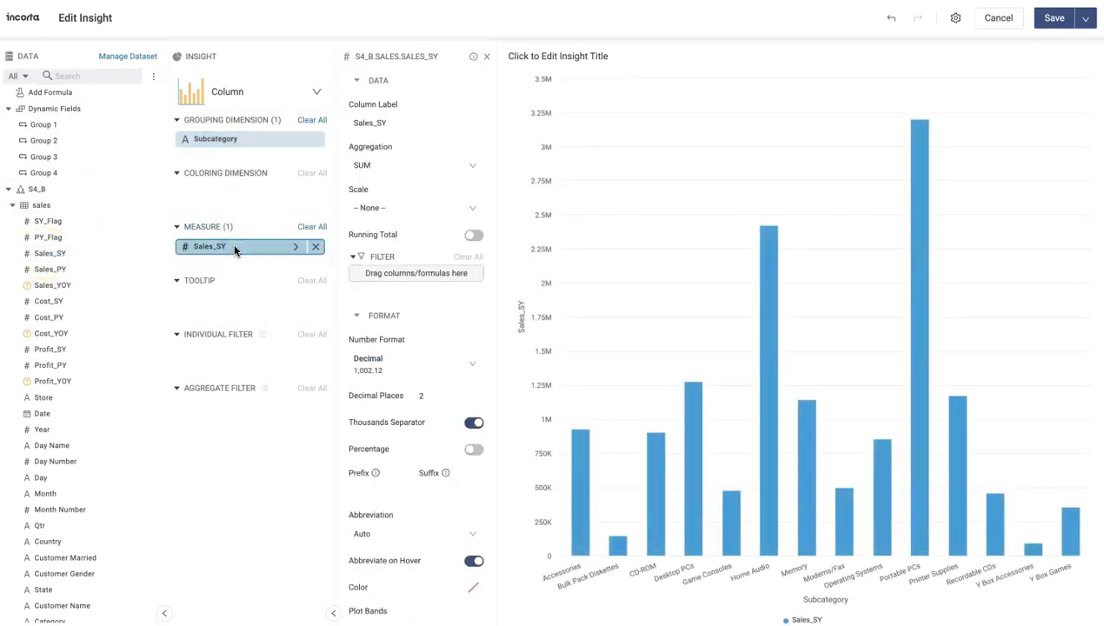
# Turn off the column chart's legend, X-axis title and Y-axis title
pyautogui.click(954, 18)
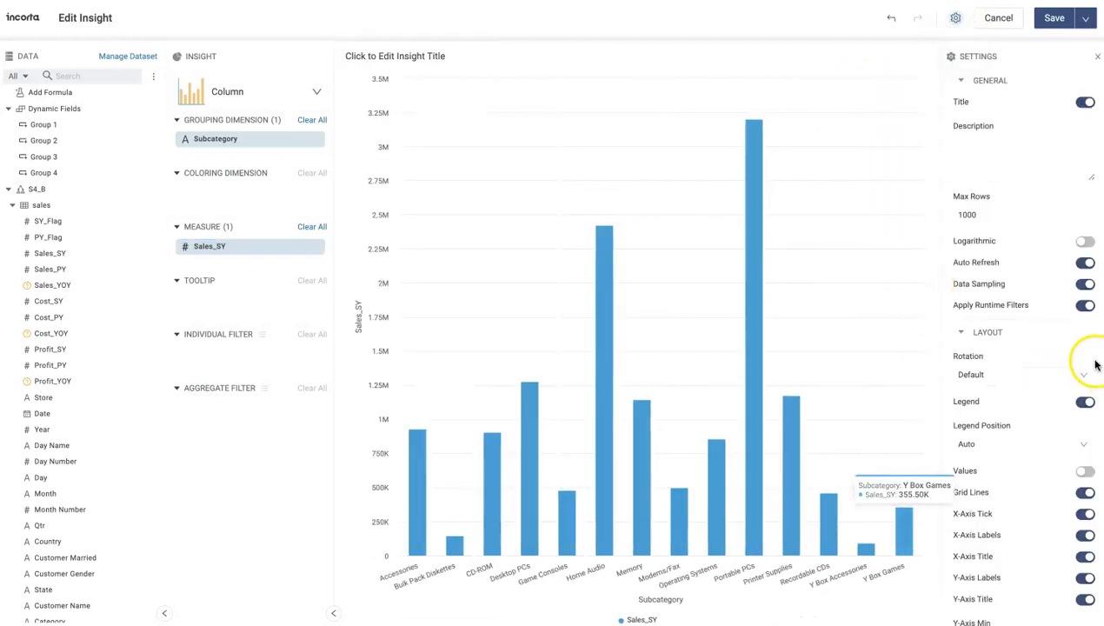
pyautogui.click(1082, 402)
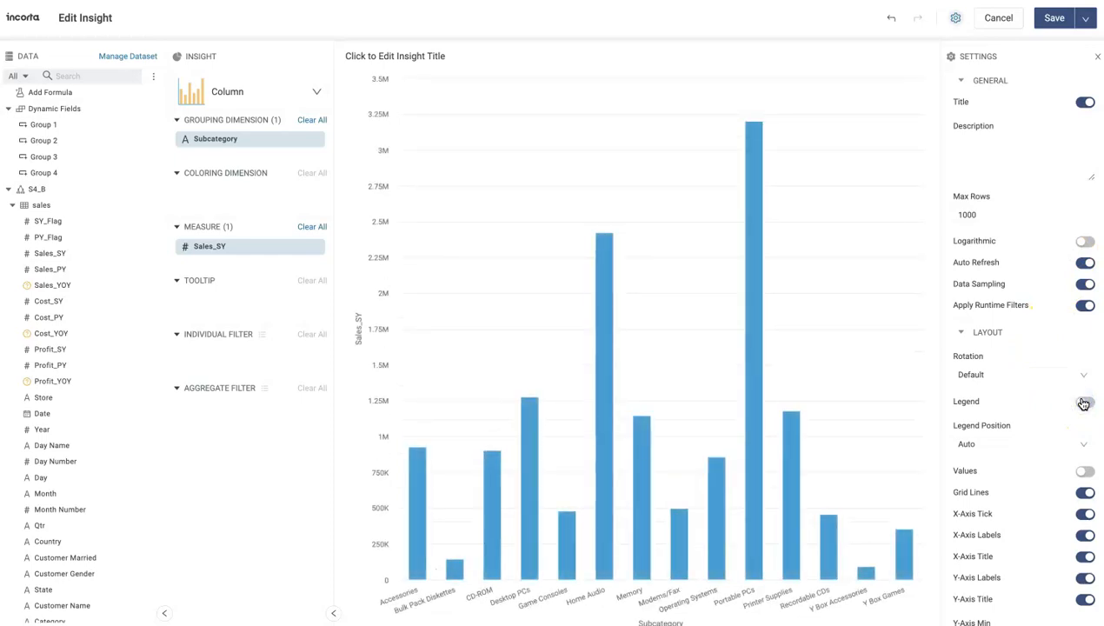
pyautogui.scroll(-1, 1058, 526)
pyautogui.click(1084, 493)
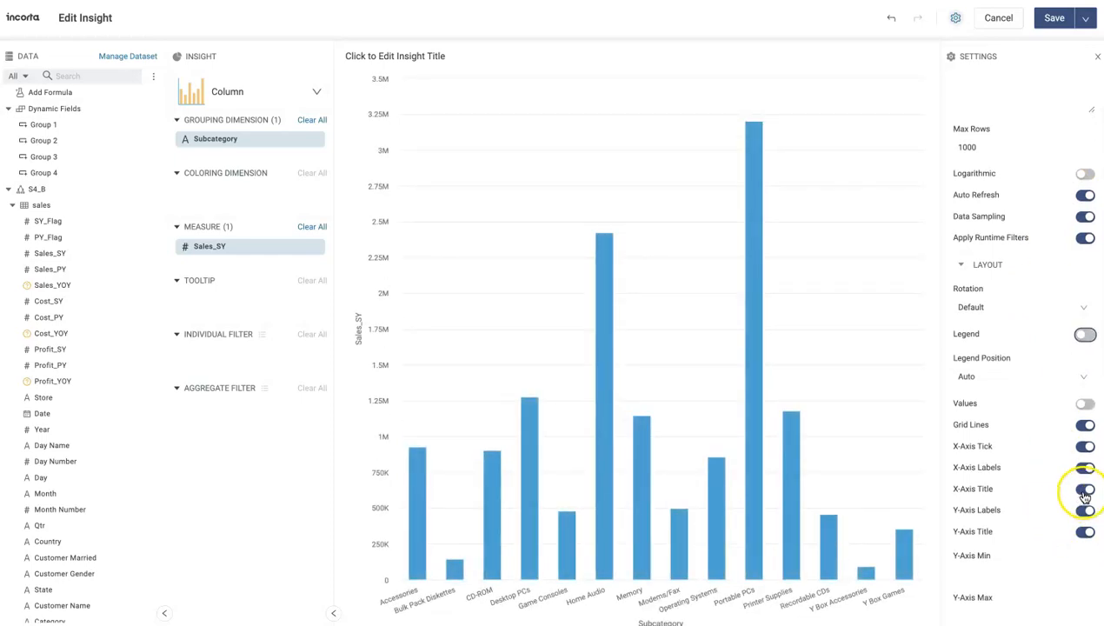
pyautogui.click(1084, 536)
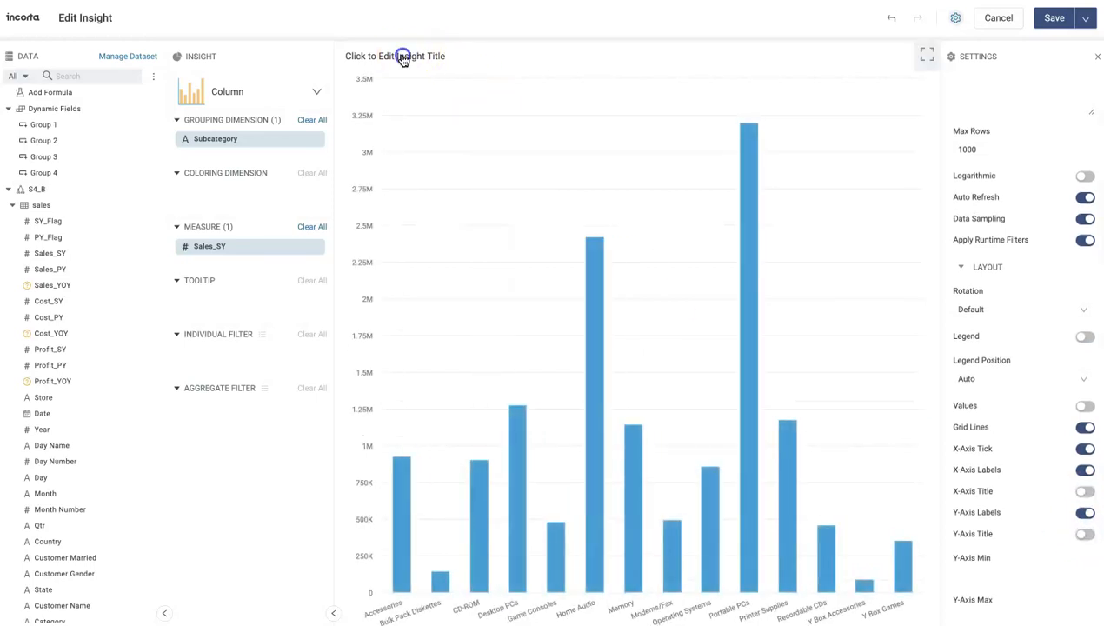
# Title the column chart "Sales for the Year $$p_year" and save the insight
pyautogui.click(403, 57)
pyautogui.write('Sal')
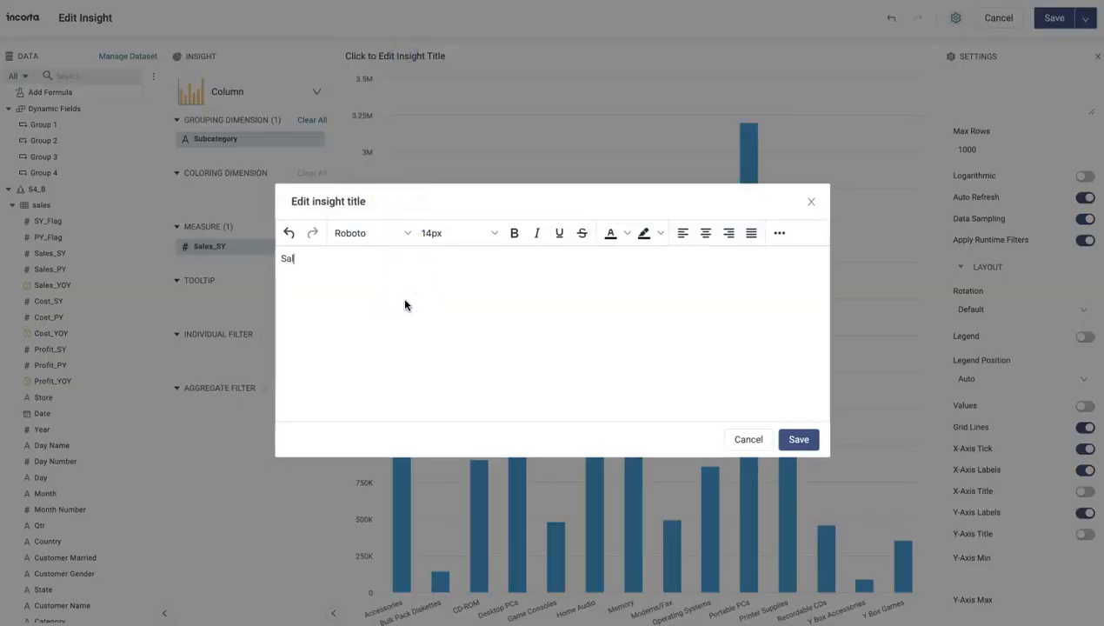
pyautogui.write('es for the Year $$p_year')
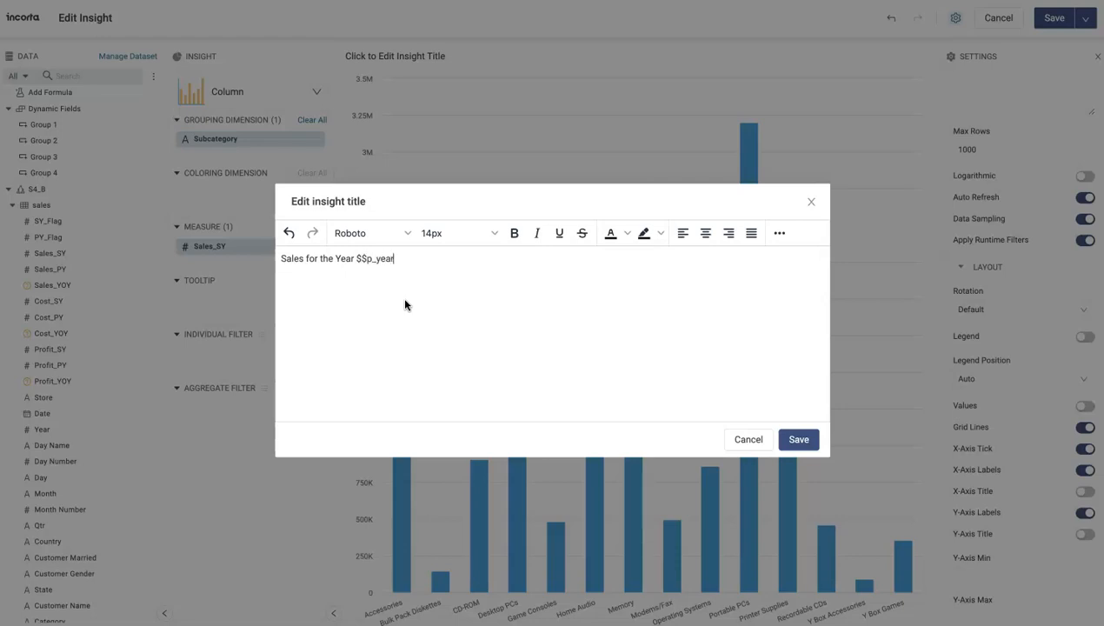
pyautogui.click(798, 439)
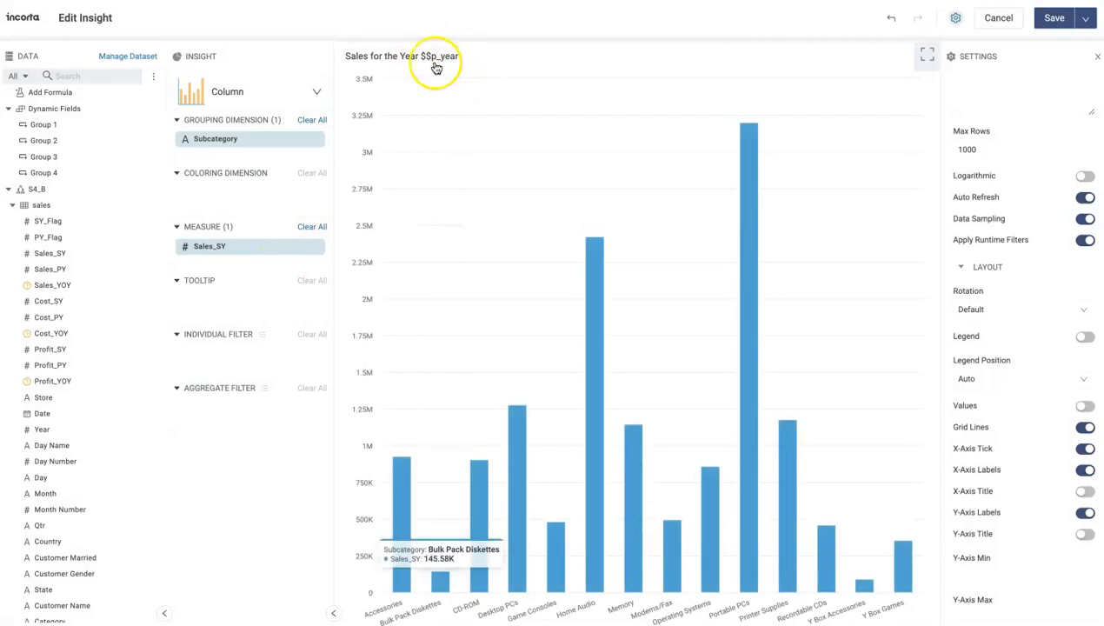
pyautogui.click(1052, 18)
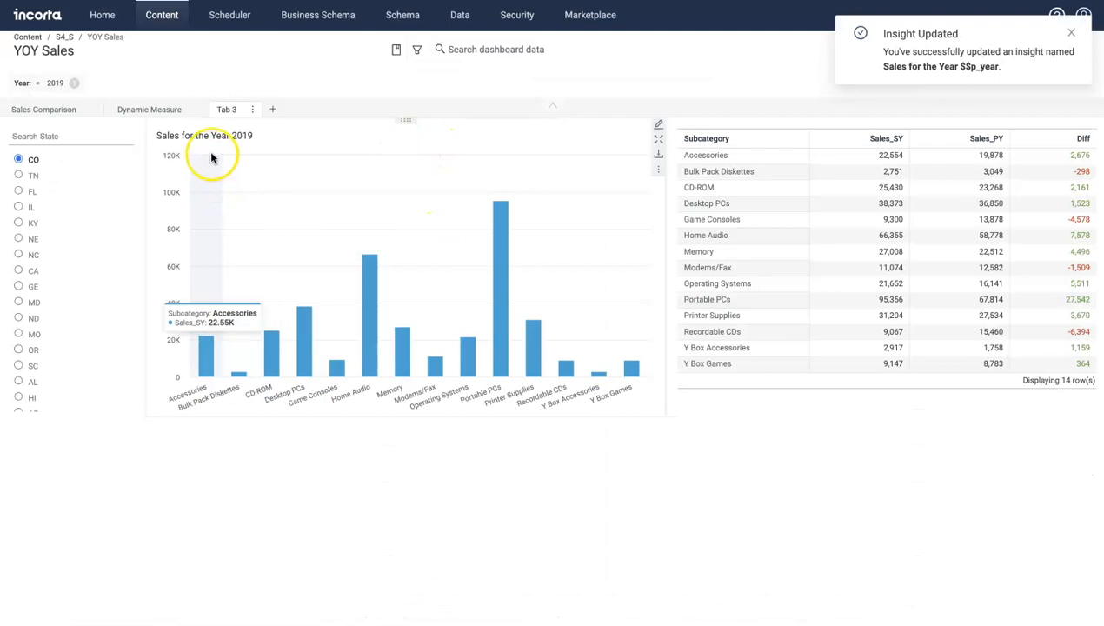
# Test the chart's dynamic title by applying 2016 and then 2020 in the dashboard's Year filter
pyautogui.click(45, 88)
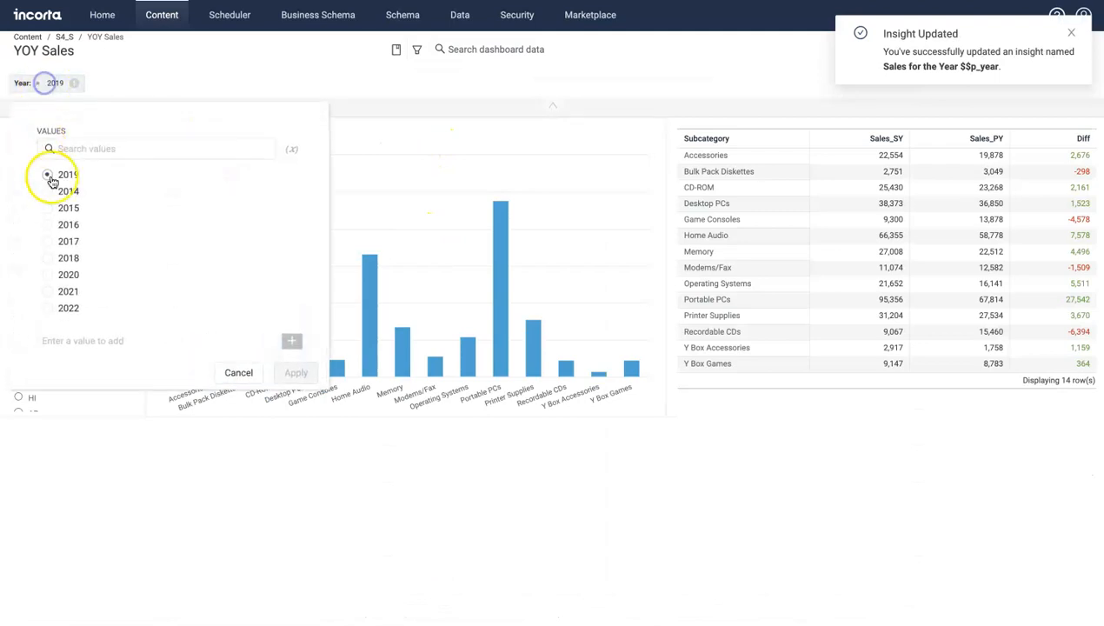
pyautogui.click(47, 224)
pyautogui.click(297, 373)
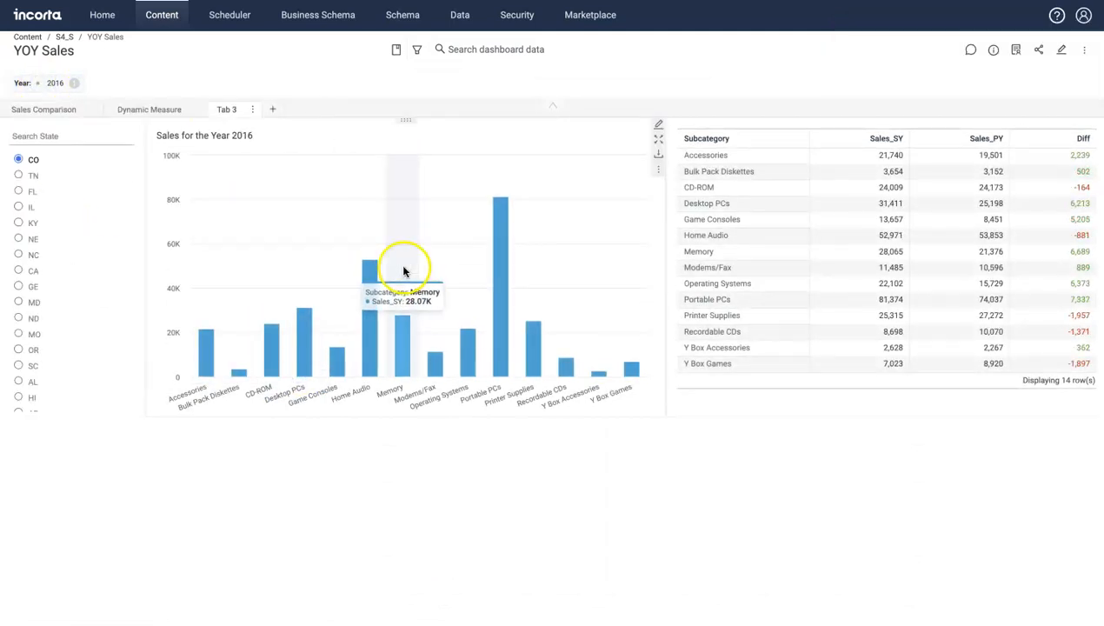
pyautogui.click(39, 82)
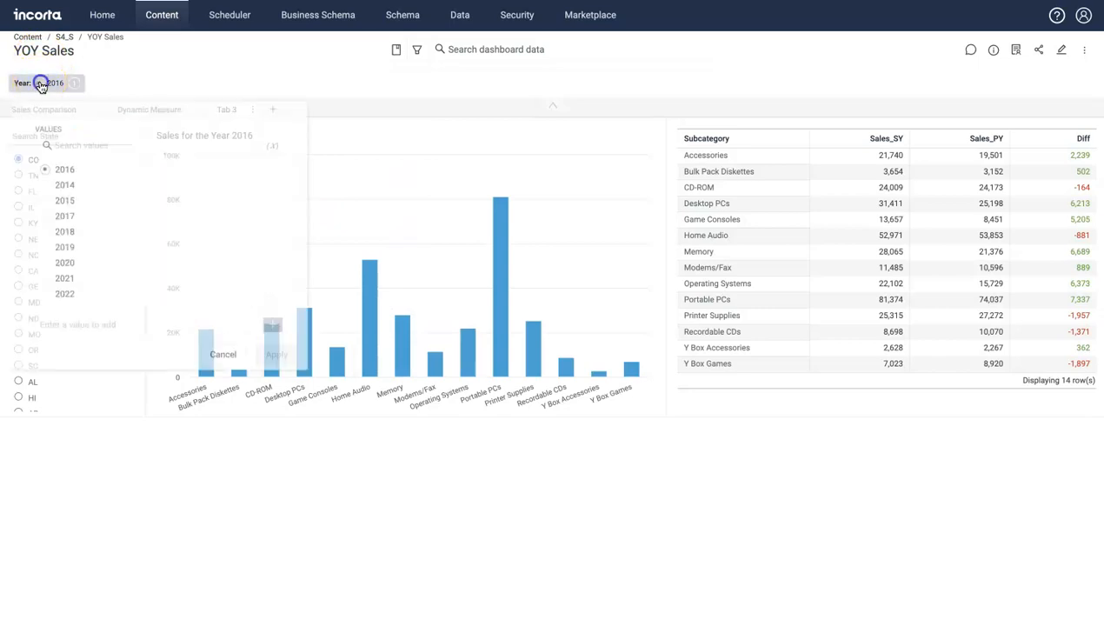
pyautogui.click(50, 277)
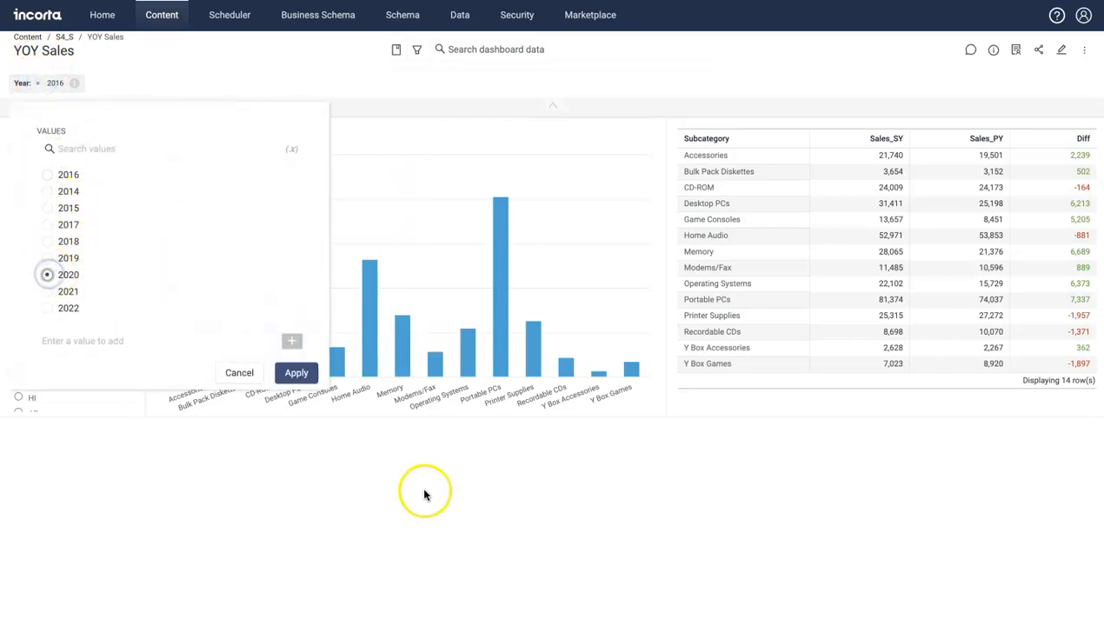
pyautogui.click(283, 375)
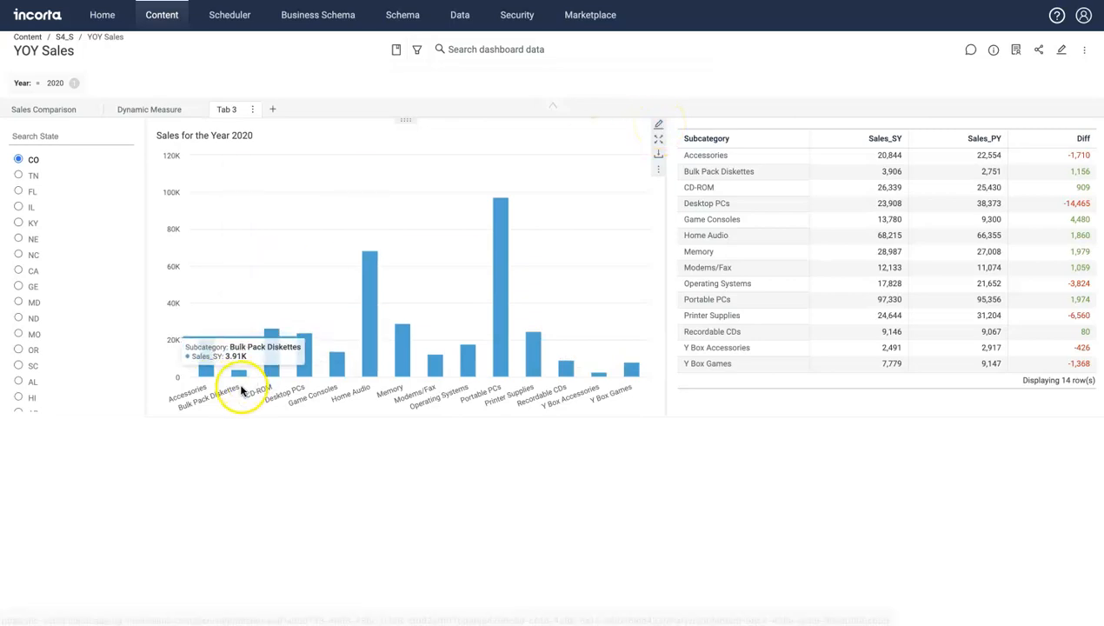
# Edit the column chart and base the Sales_SY measure's conditional formatting on a new formula
pyautogui.click(659, 127)
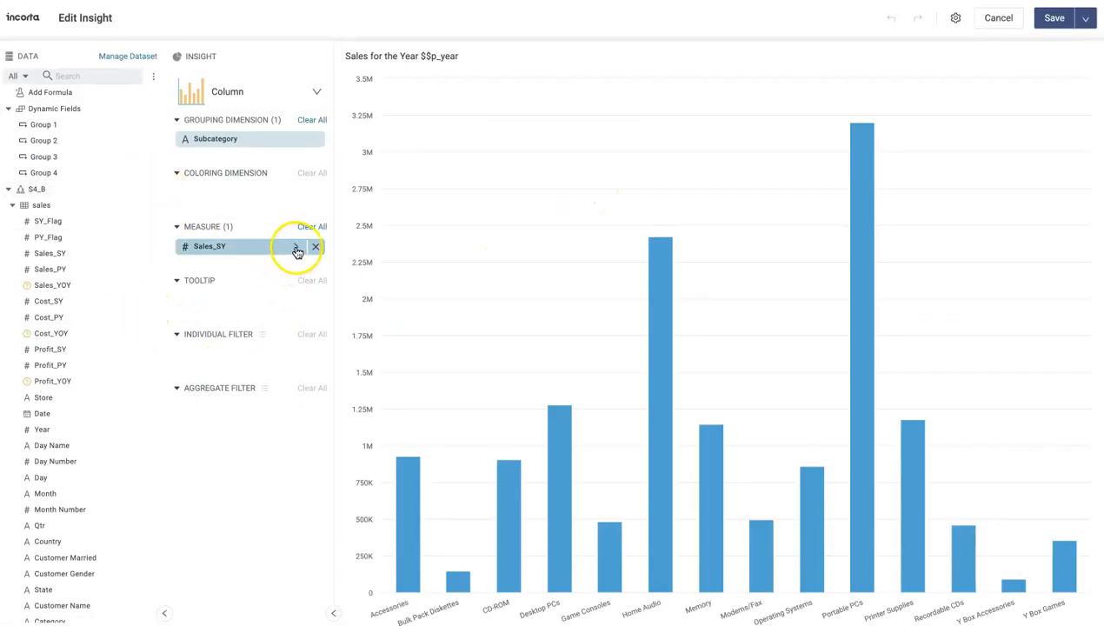
pyautogui.click(296, 247)
pyautogui.scroll(-2, 476, 357)
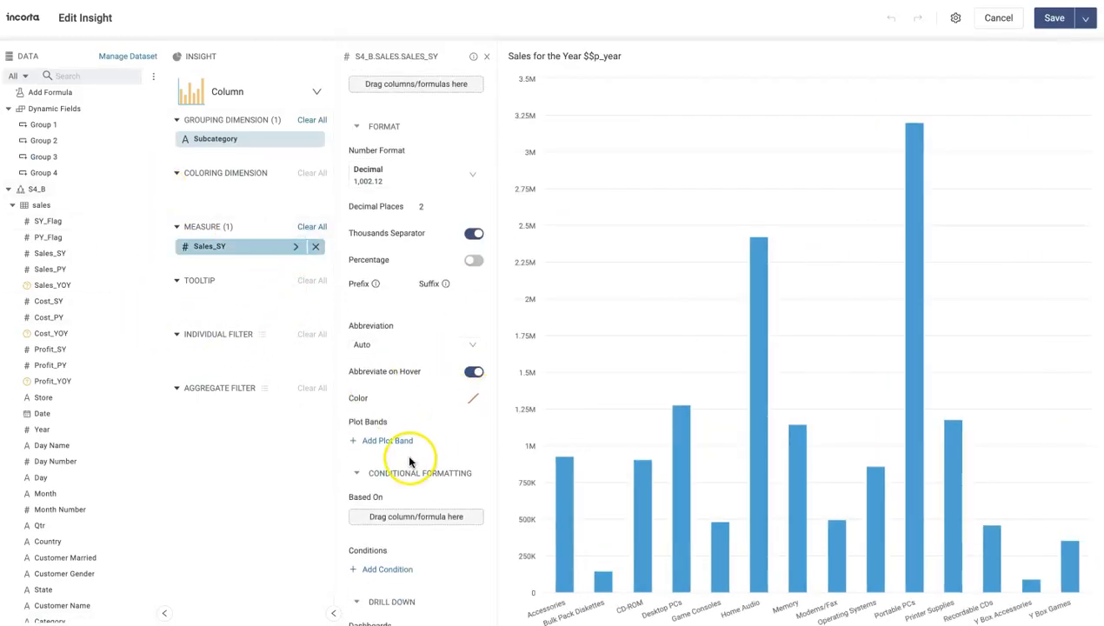
pyautogui.scroll(-2, 404, 457)
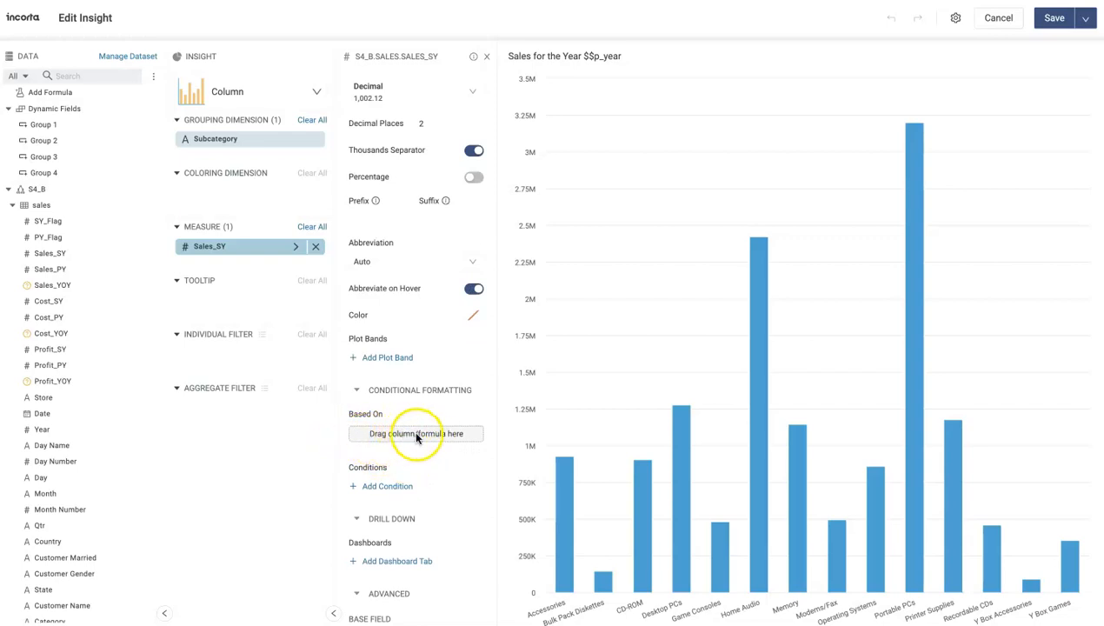
pyautogui.moveTo(52, 91); pyautogui.dragTo(412, 434)
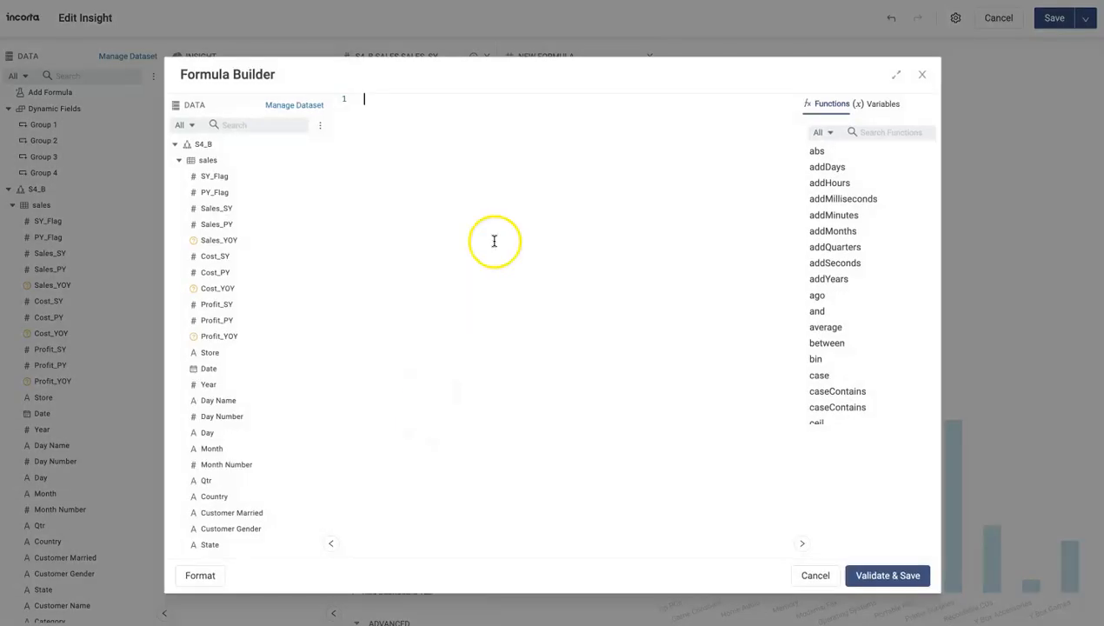
pyautogui.write('if(     (sum(         S4_B.sales.SY_Flag * S4_B.sales.Revenue     ) - sum(         S4_B.sales.PY_Flag * S4_B.sales.Revenue     )) > 0,     1,     0 )')
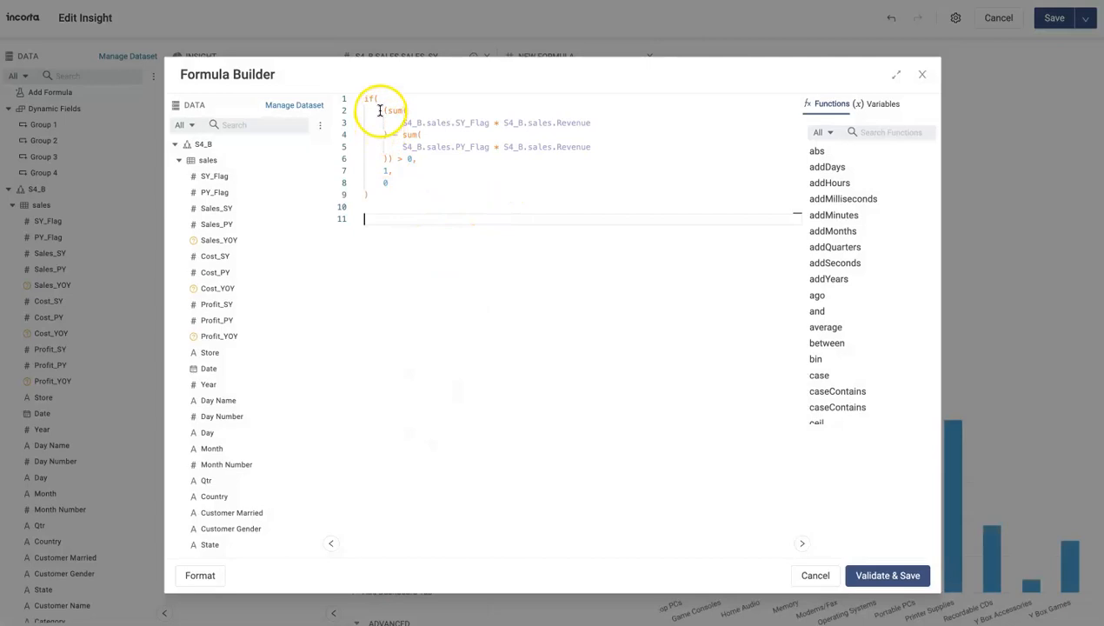
pyautogui.moveTo(379, 111); pyautogui.dragTo(387, 133)
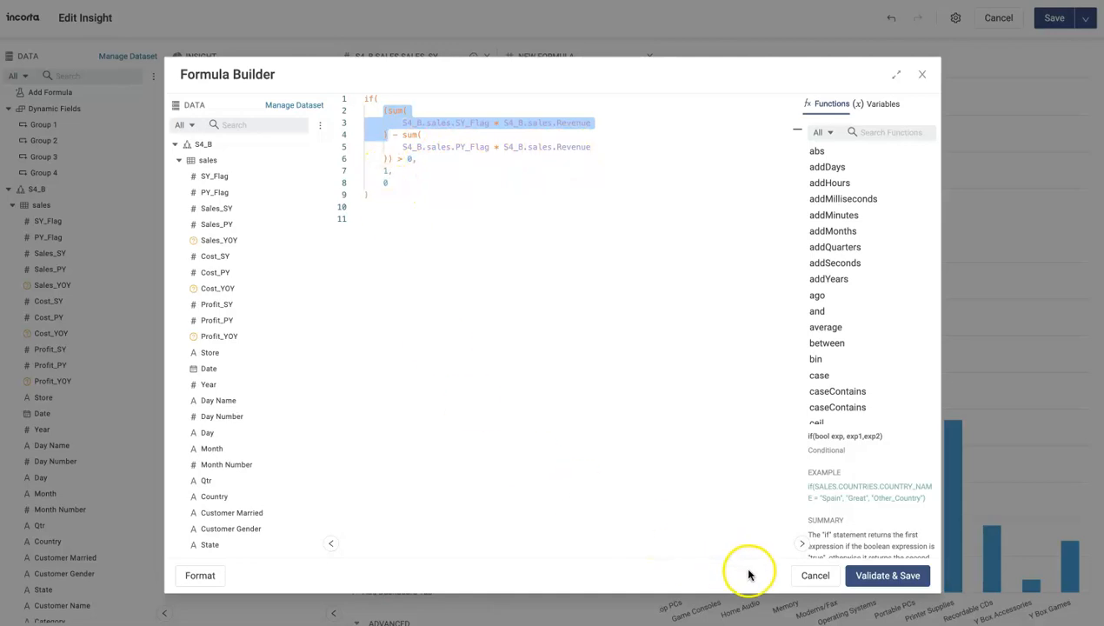
pyautogui.click(816, 576)
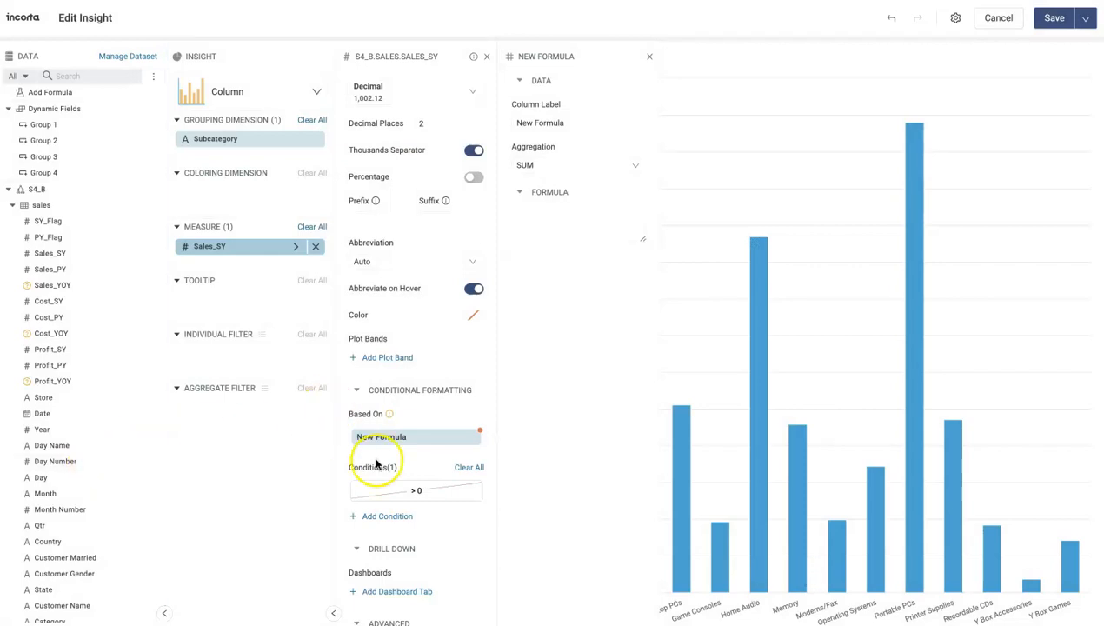
# Change the Sales_SY formatting condition to equals 1 and set its text color to green
pyautogui.click(416, 493)
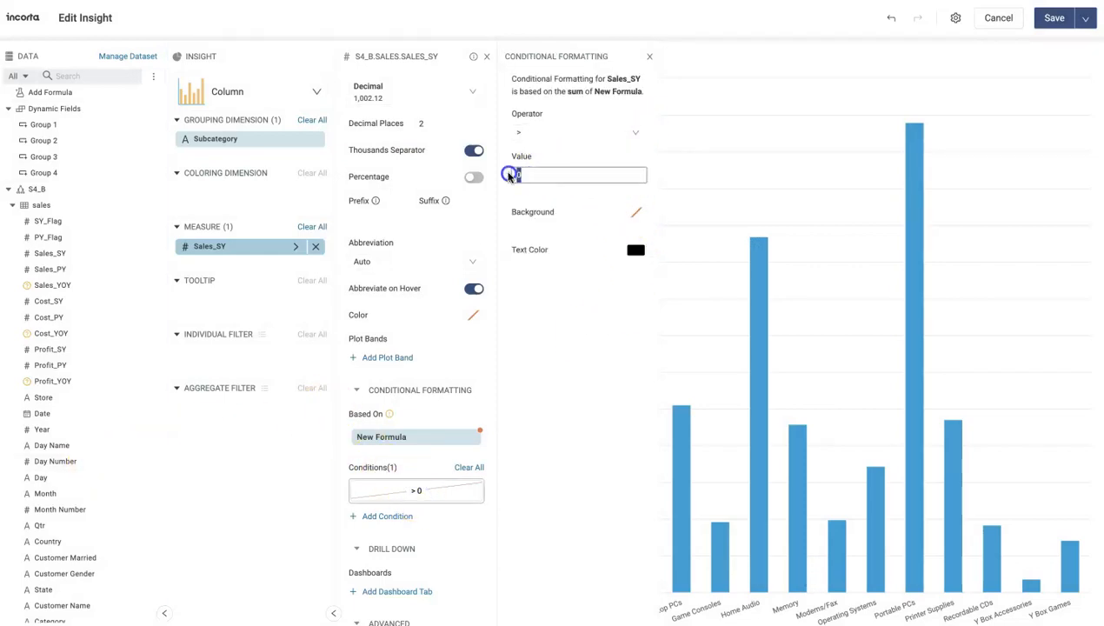
pyautogui.click(554, 134)
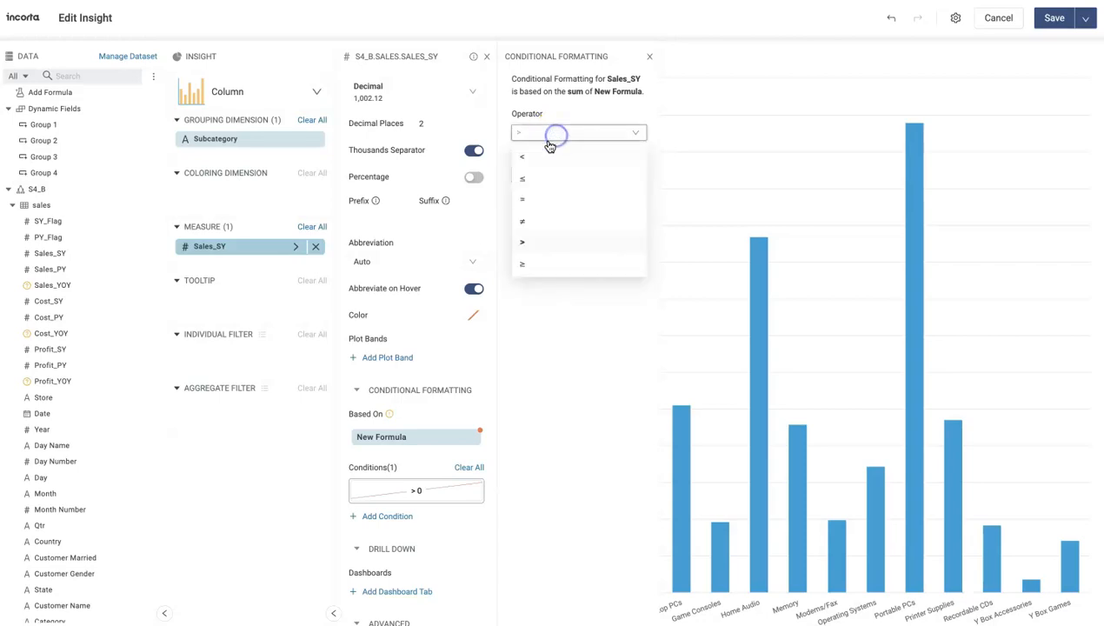
pyautogui.click(539, 199)
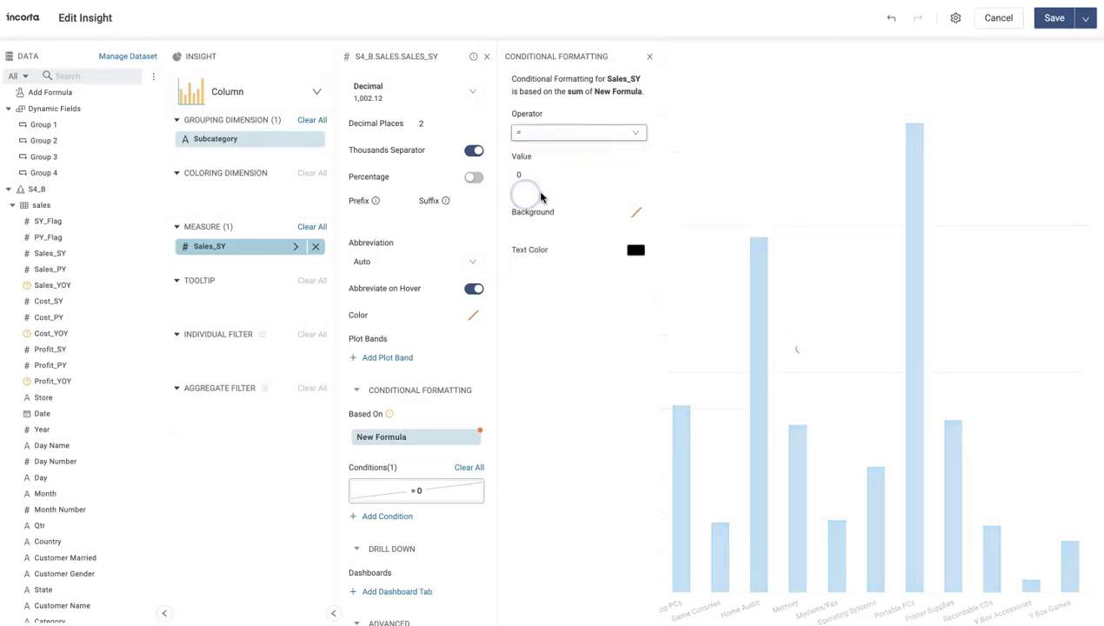
pyautogui.write('1')
pyautogui.click(634, 251)
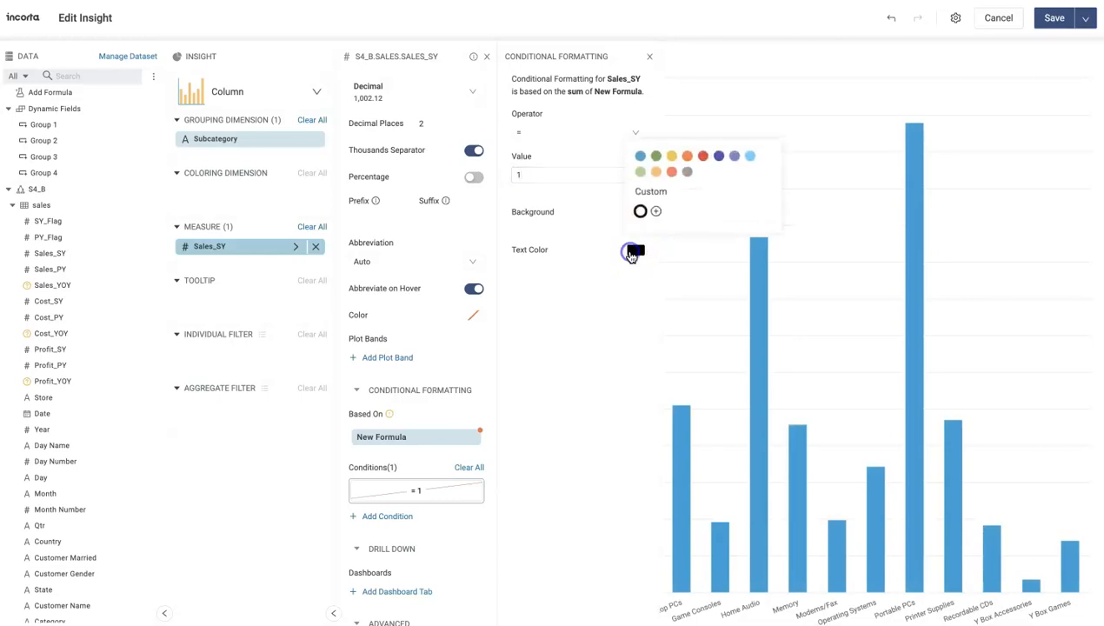
pyautogui.click(658, 156)
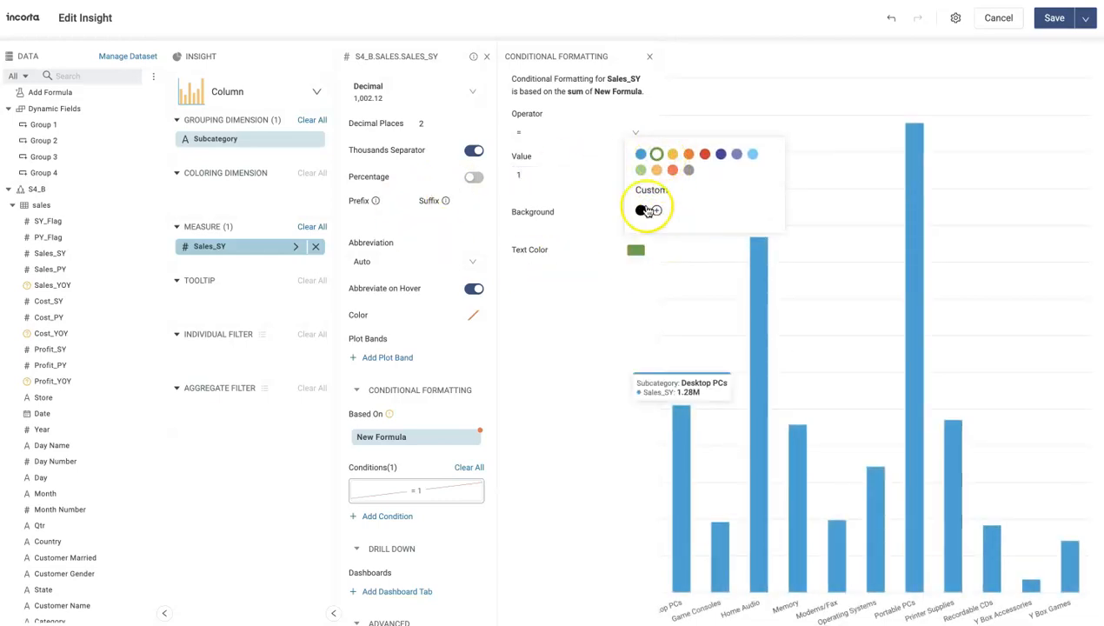
# Set the aggregation of the formula behind the Sales_SY conditional formatting to NONE and close its settings
pyautogui.click(453, 438)
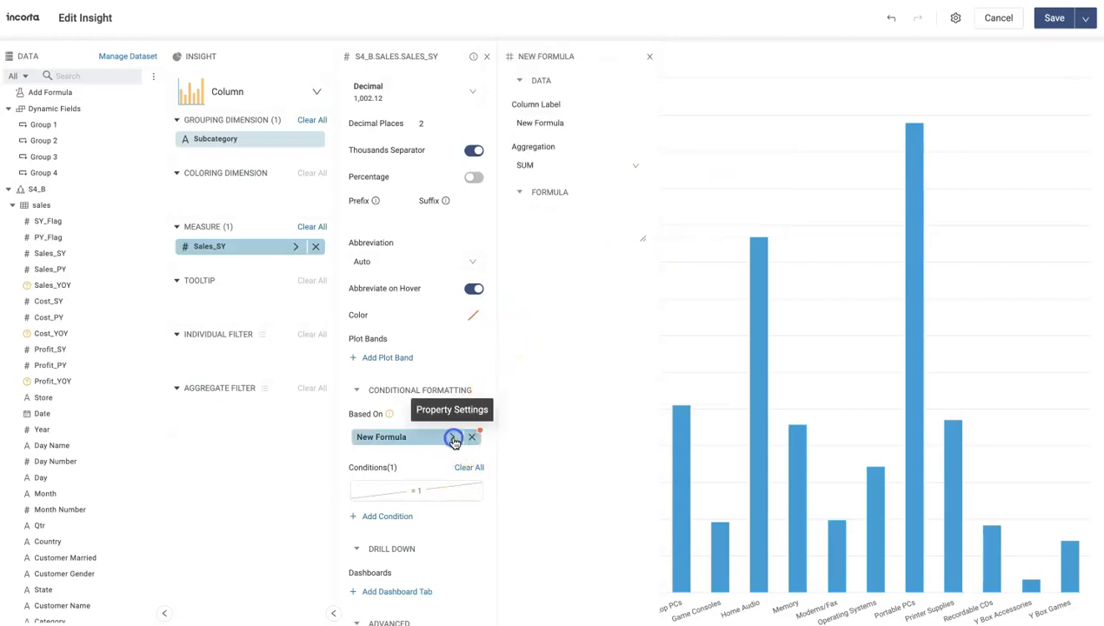
pyautogui.click(625, 165)
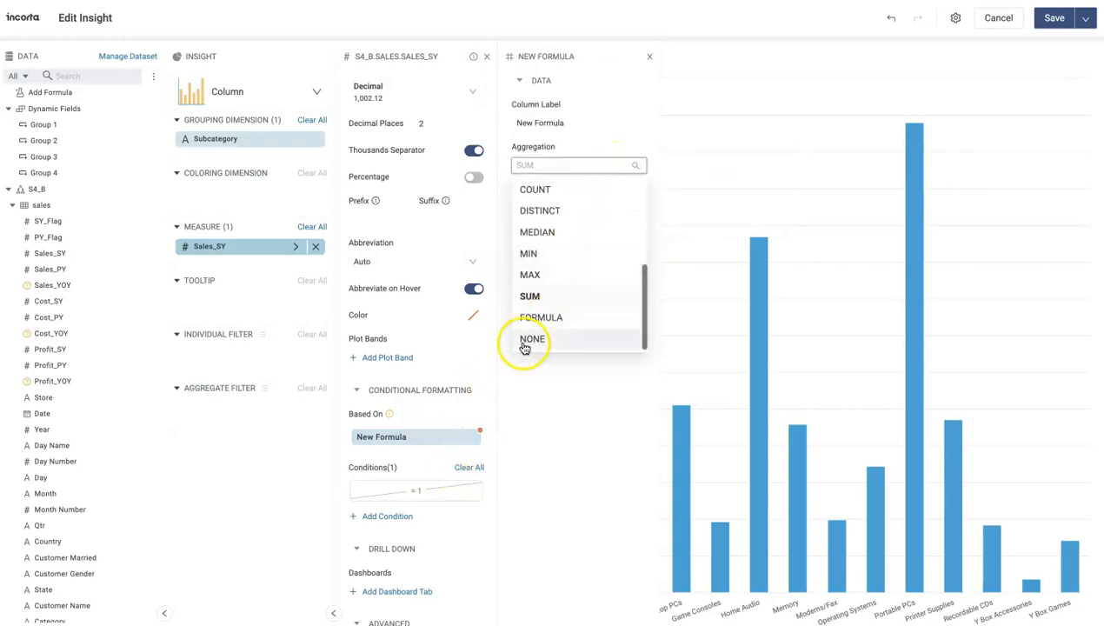
pyautogui.click(530, 339)
pyautogui.click(651, 60)
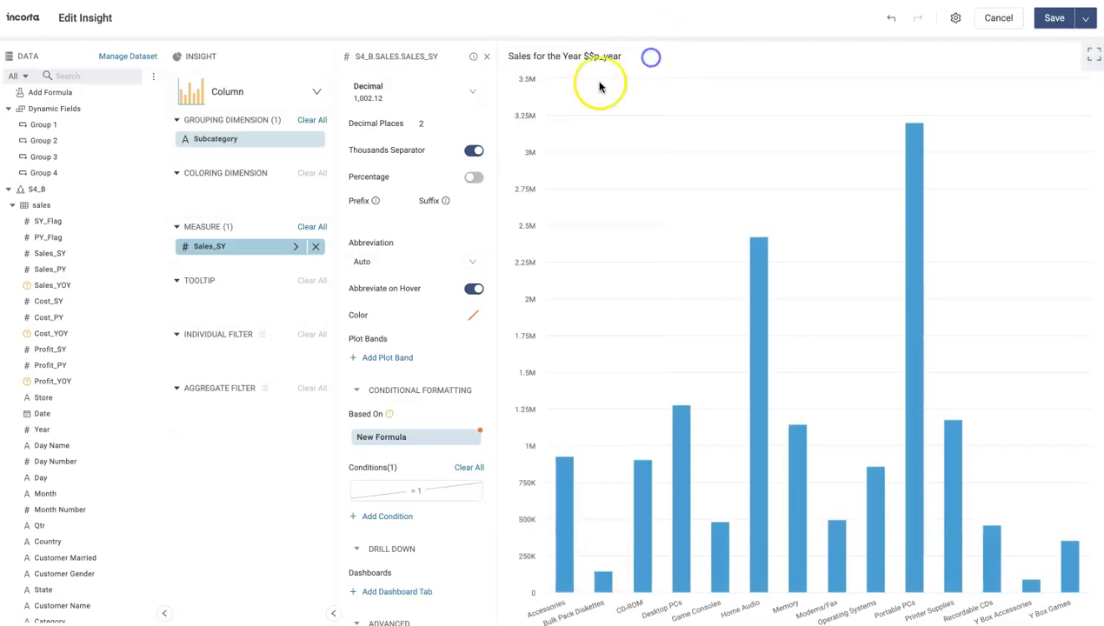
# Define the conditional formatting formula as if((sum(SY_Flag * Revenue) - sum(PY_Flag * Revenue)) > 0, 1, 0), then validate and save it
pyautogui.moveTo(418, 434)
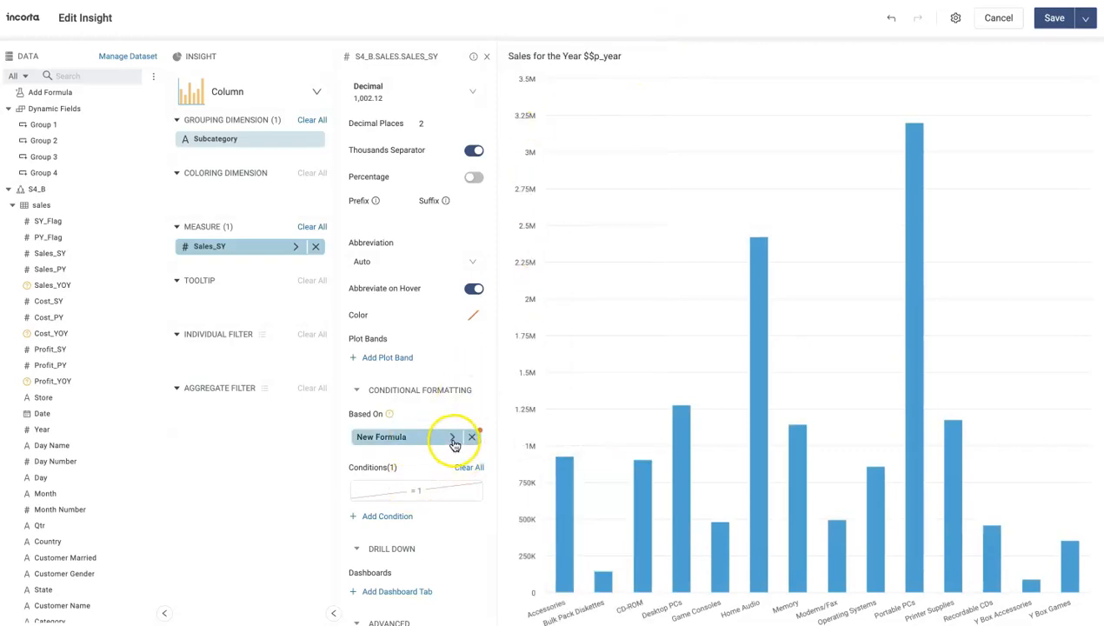
pyautogui.click(453, 437)
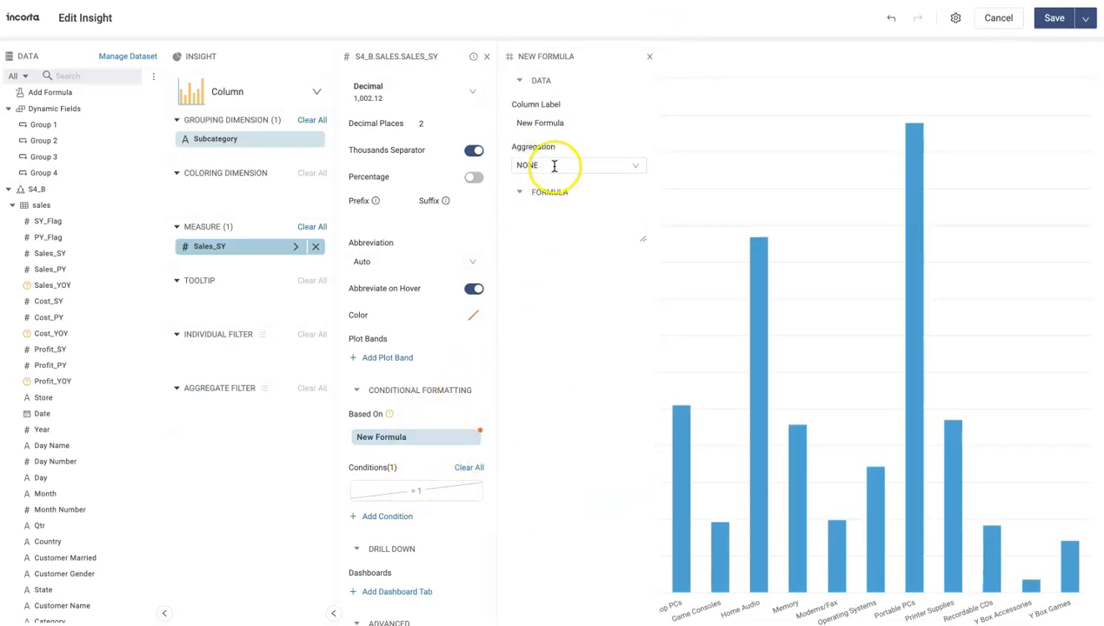
pyautogui.moveTo(451, 448)
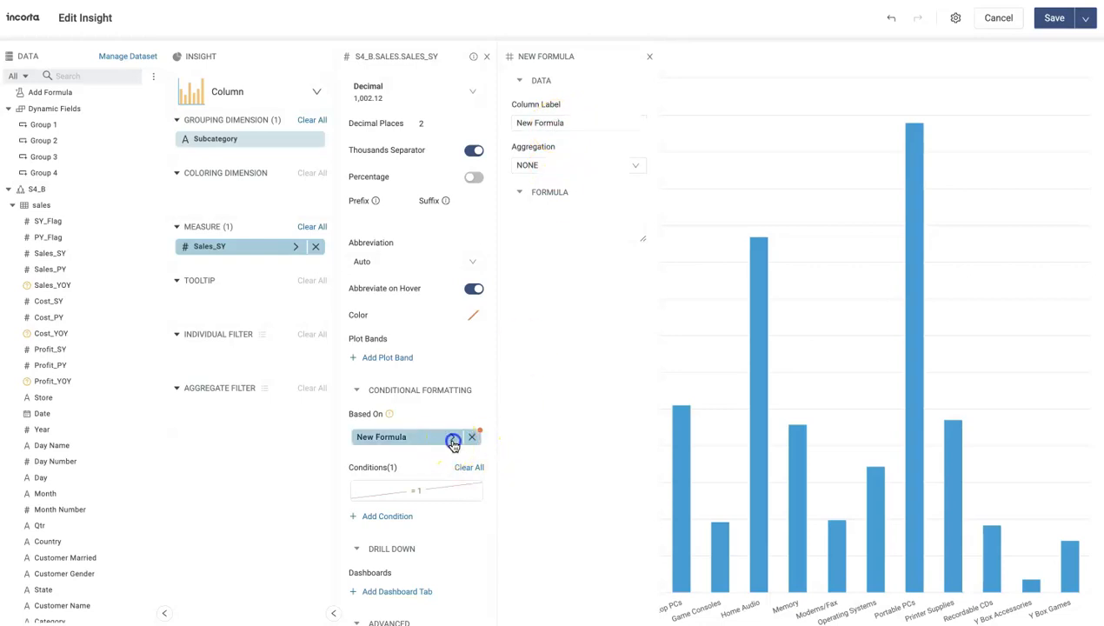
pyautogui.click(551, 123)
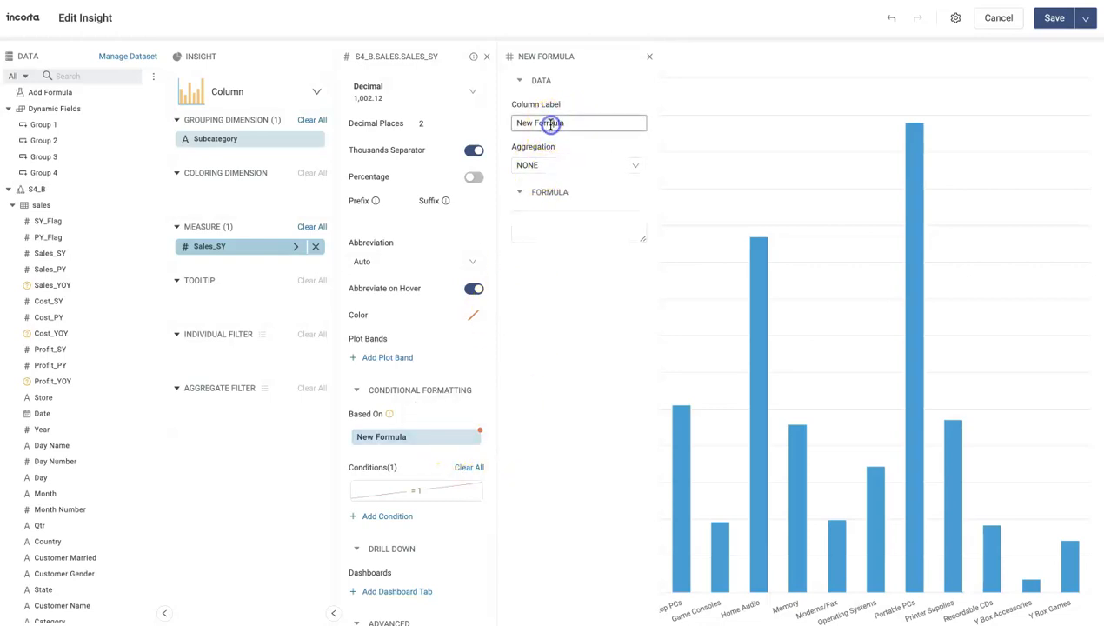
pyautogui.click(452, 439)
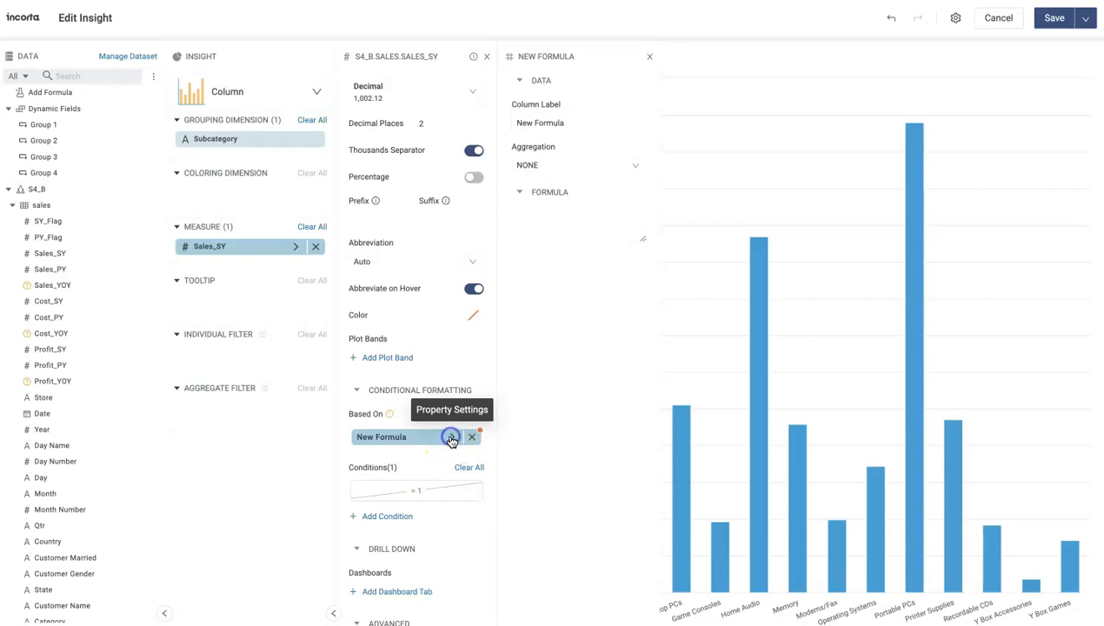
pyautogui.click(453, 438)
pyautogui.click(537, 207)
pyautogui.click(537, 229)
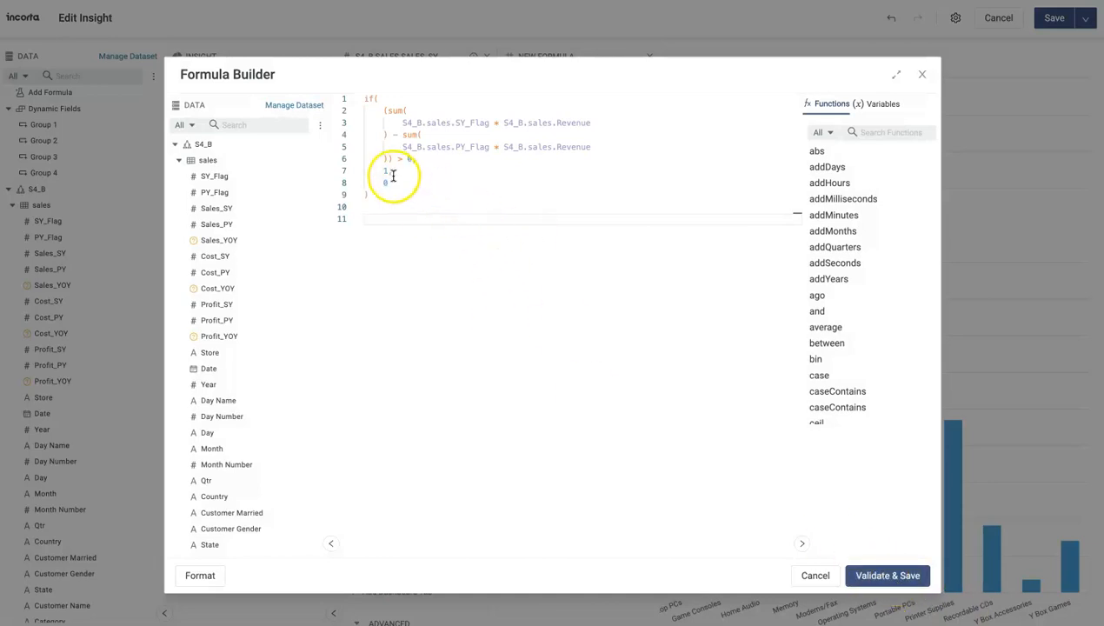
pyautogui.click(886, 574)
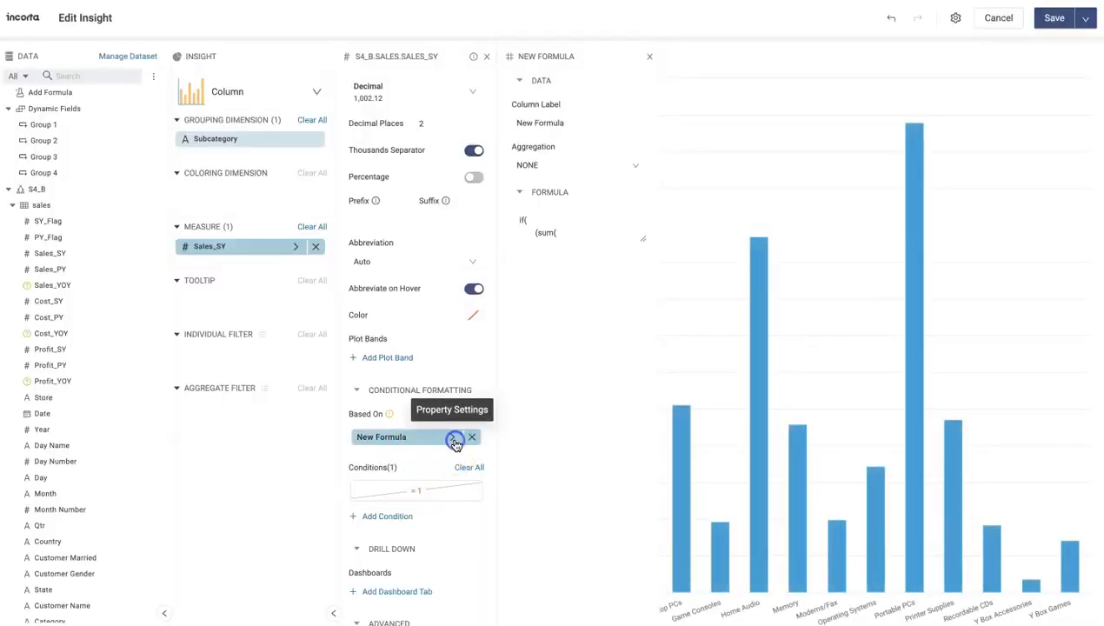
# Set the background color of the Sales_SY "= 1" formatting condition to green
pyautogui.click(421, 494)
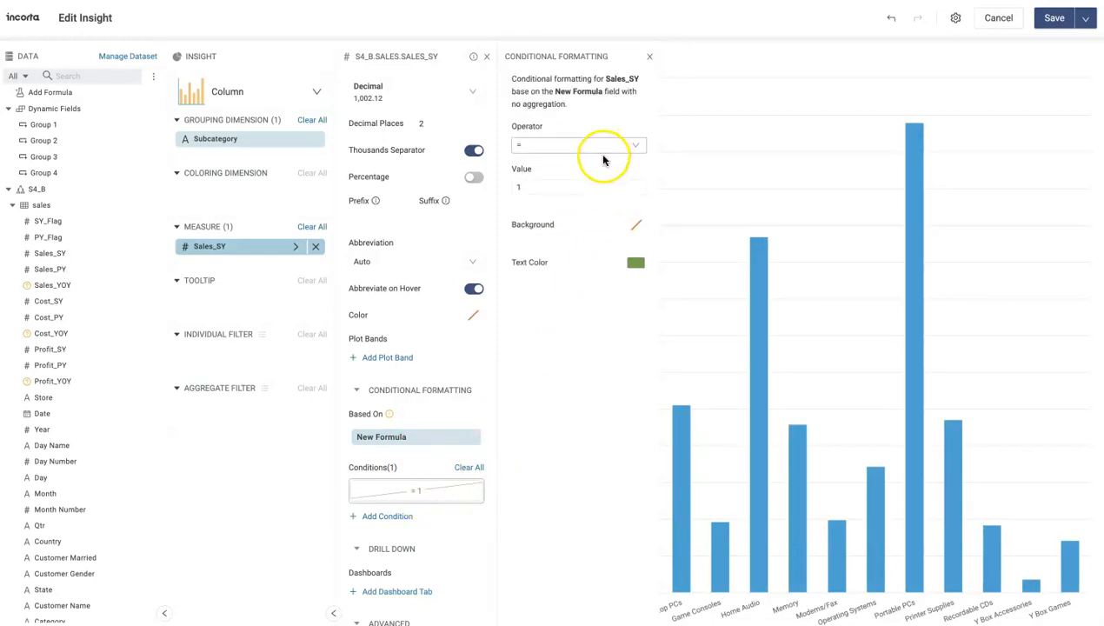
pyautogui.click(636, 225)
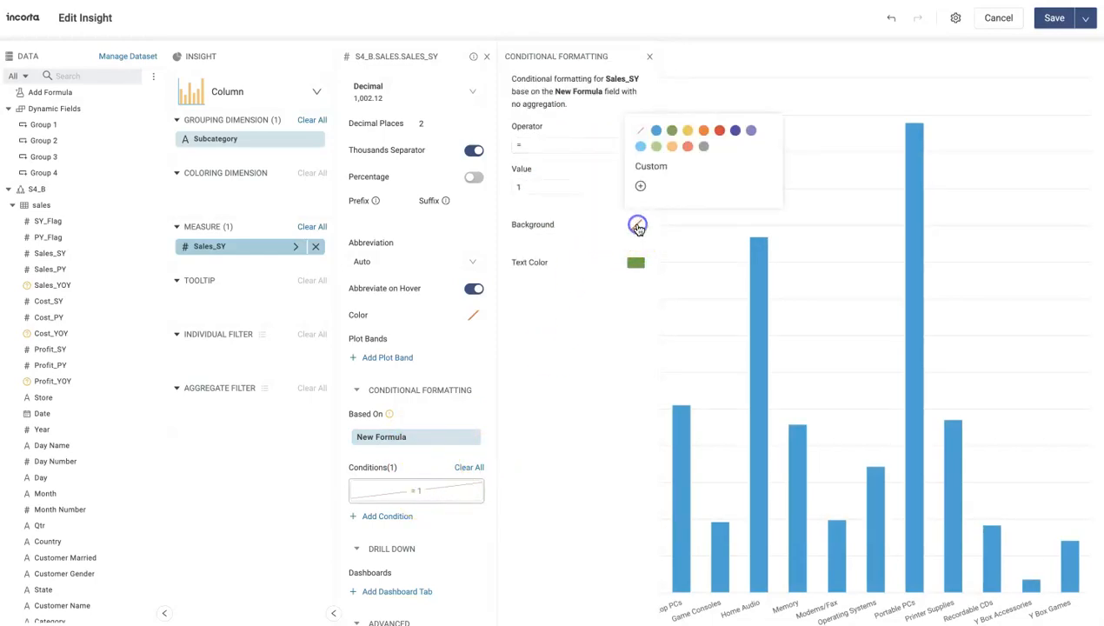
pyautogui.click(673, 132)
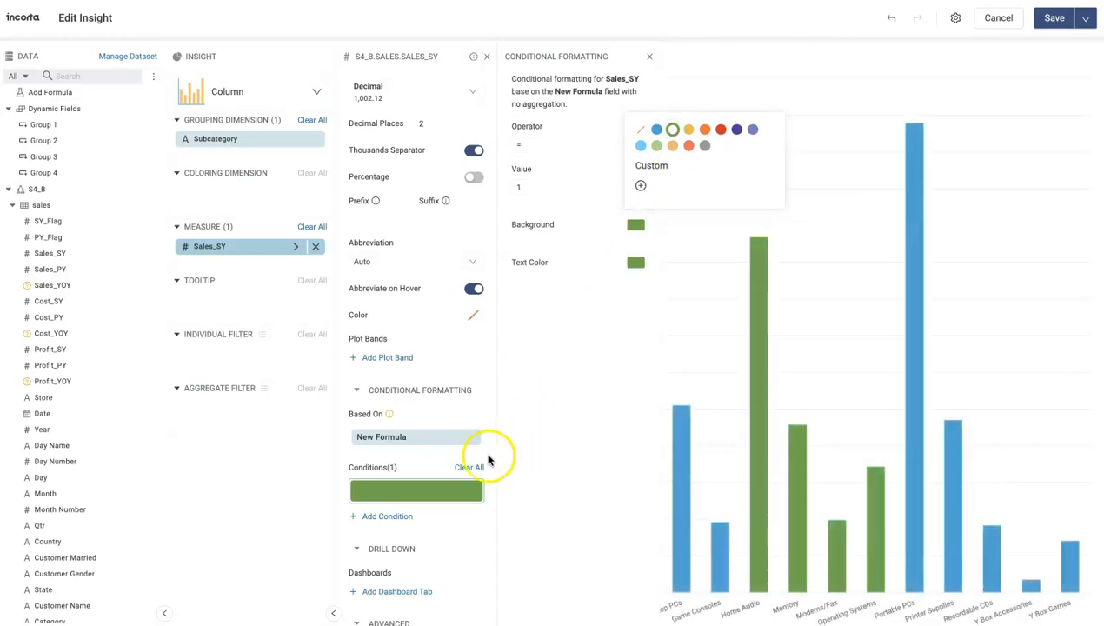
# Add a second Sales_SY formatting condition that equals 0, give it a red background and close the measure settings
pyautogui.click(373, 520)
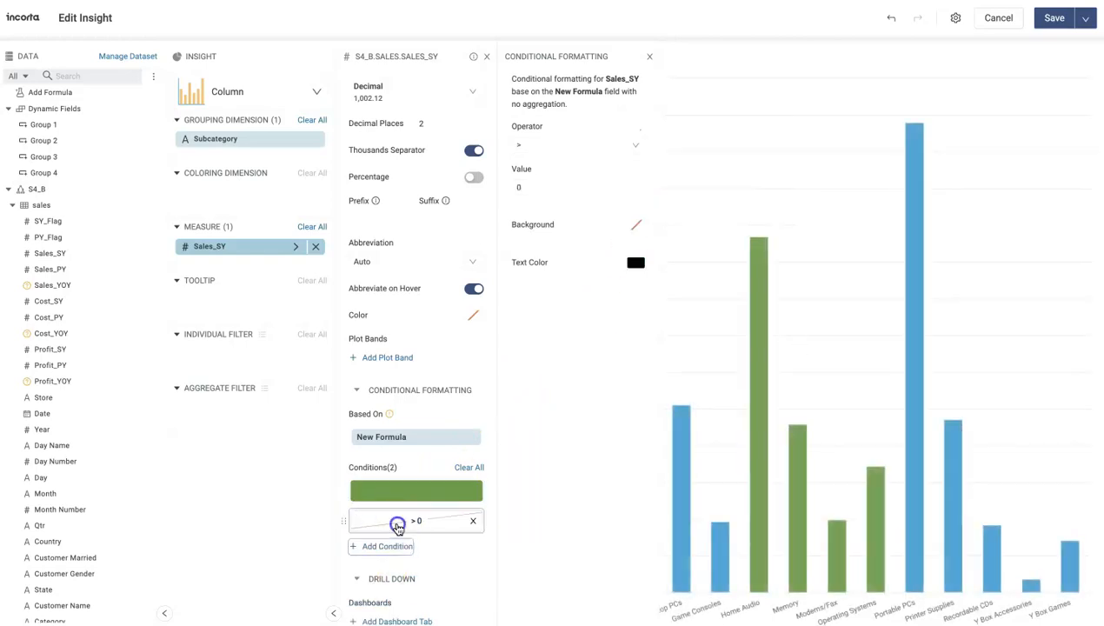
pyautogui.click(608, 146)
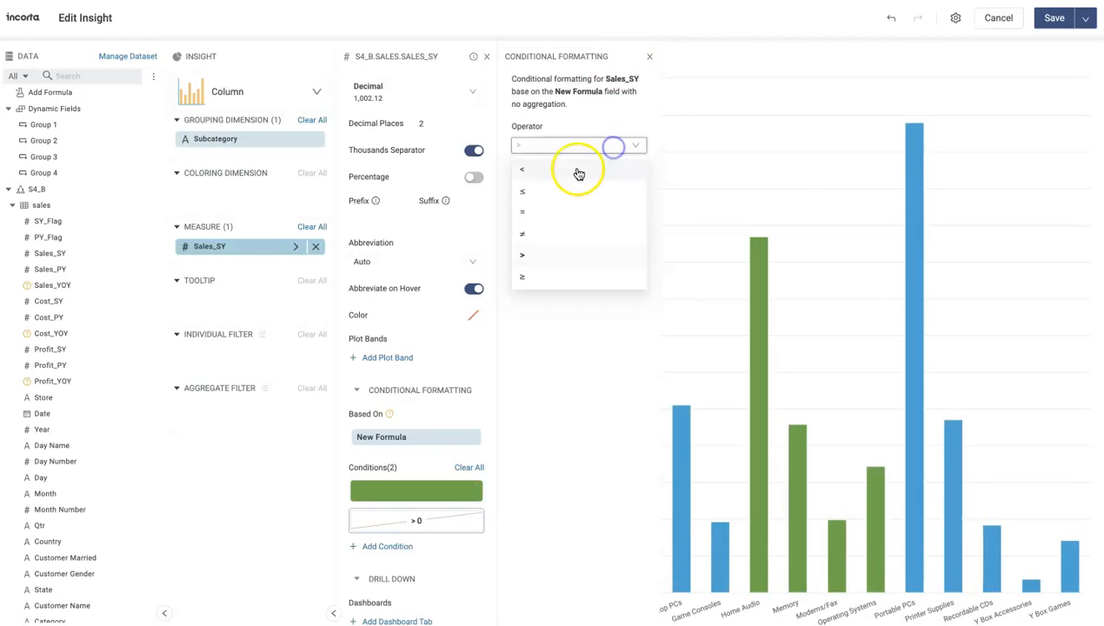
pyautogui.click(542, 210)
pyautogui.click(635, 229)
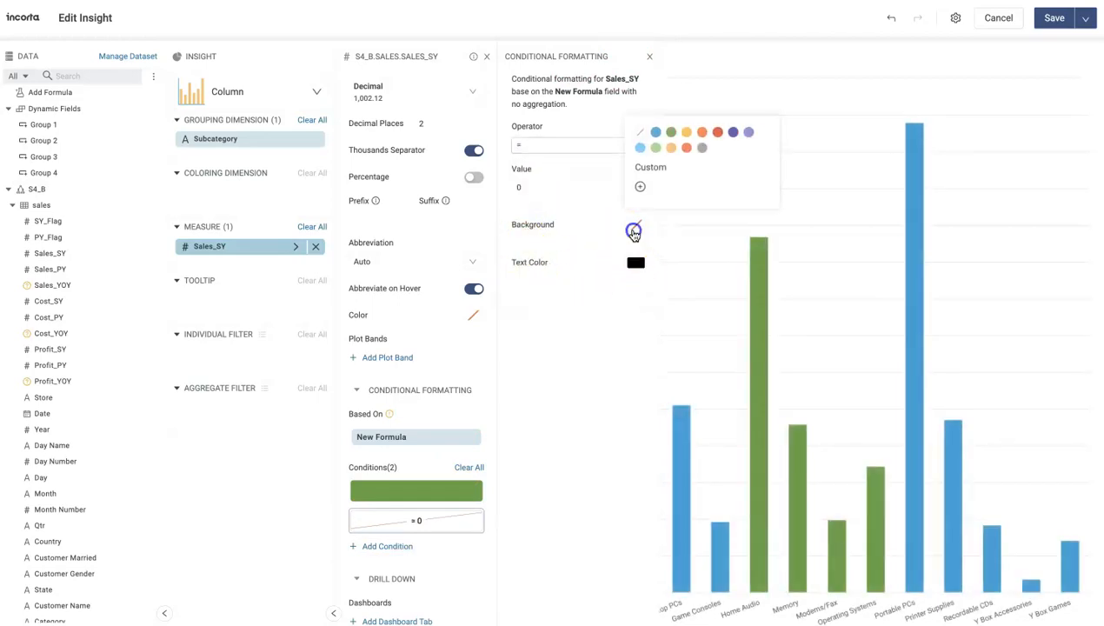
pyautogui.click(722, 130)
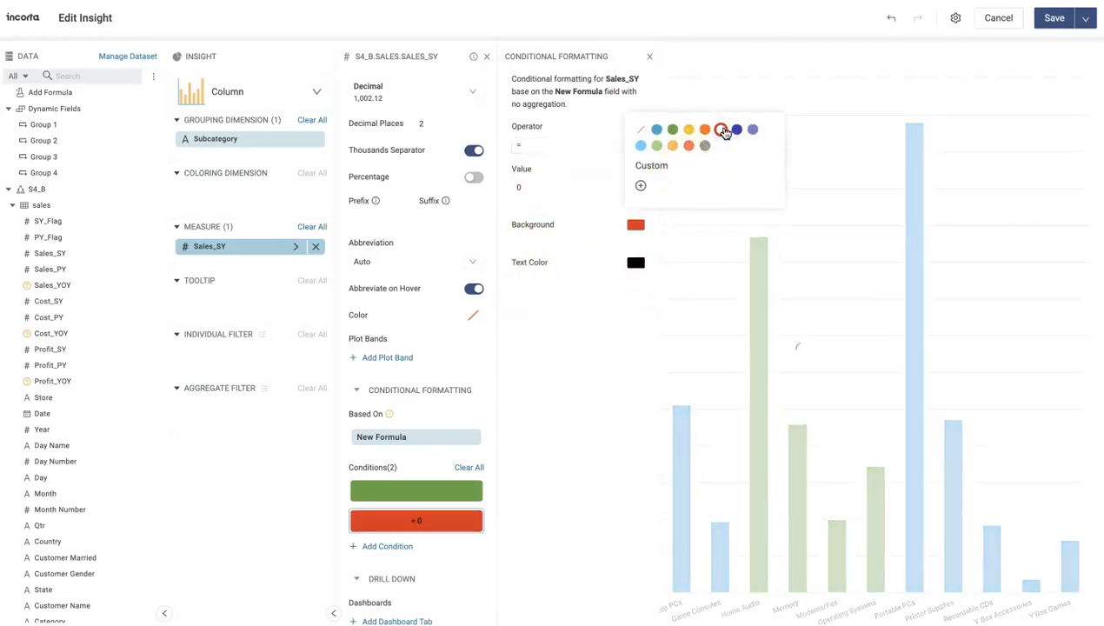
pyautogui.click(224, 492)
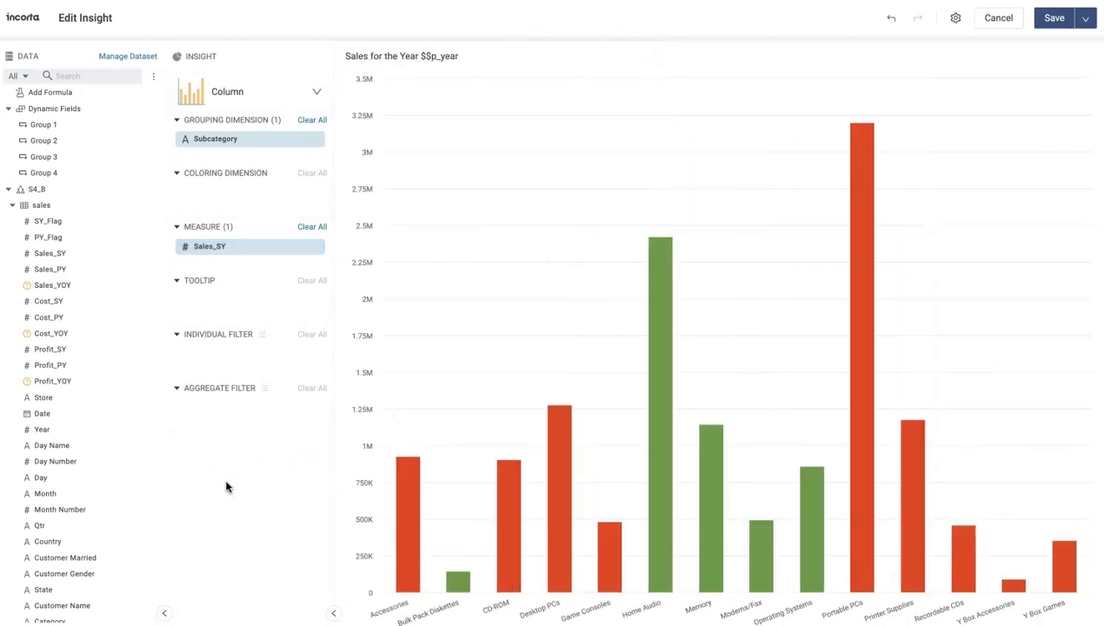
# Add a new formula to the chart's tooltip and enter the same if formula comparing selected-year and previous-year revenue
pyautogui.moveTo(648, 289)
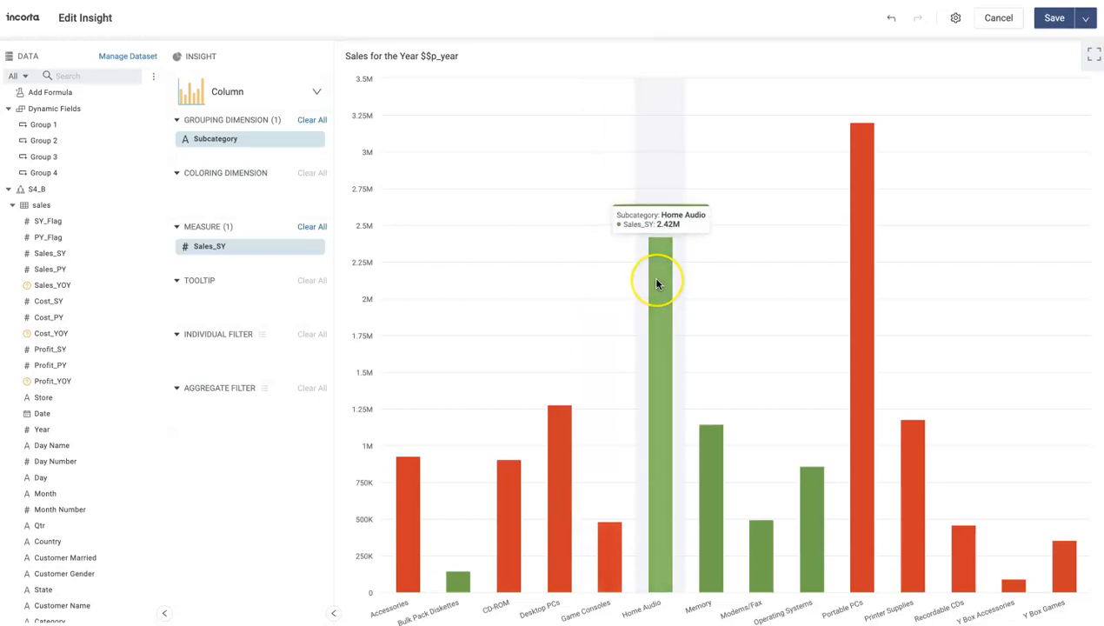
pyautogui.moveTo(61, 93); pyautogui.dragTo(207, 296)
pyautogui.write('if(     (sum(         S4_B.sales.SY_Flag * S4_B.sales.Revenue     ) - sum(         S4_B.sales.PY_Flag * S4_B.sales.Revenue     )) > 0,     1,     0 )')
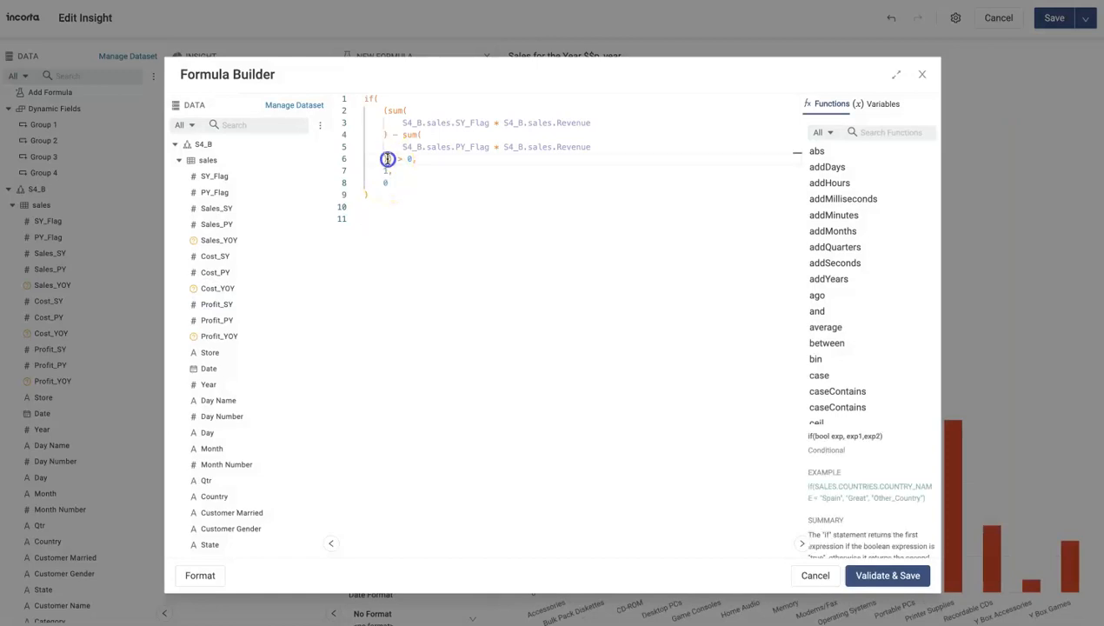
# Reduce the tooltip formula to sum(SY_Flag * Revenue) - sum(PY_Flag * Revenue), without the if wrapper, then format, validate and save it
pyautogui.moveTo(387, 158); pyautogui.dragTo(450, 269)
pyautogui.press('BackSpace')
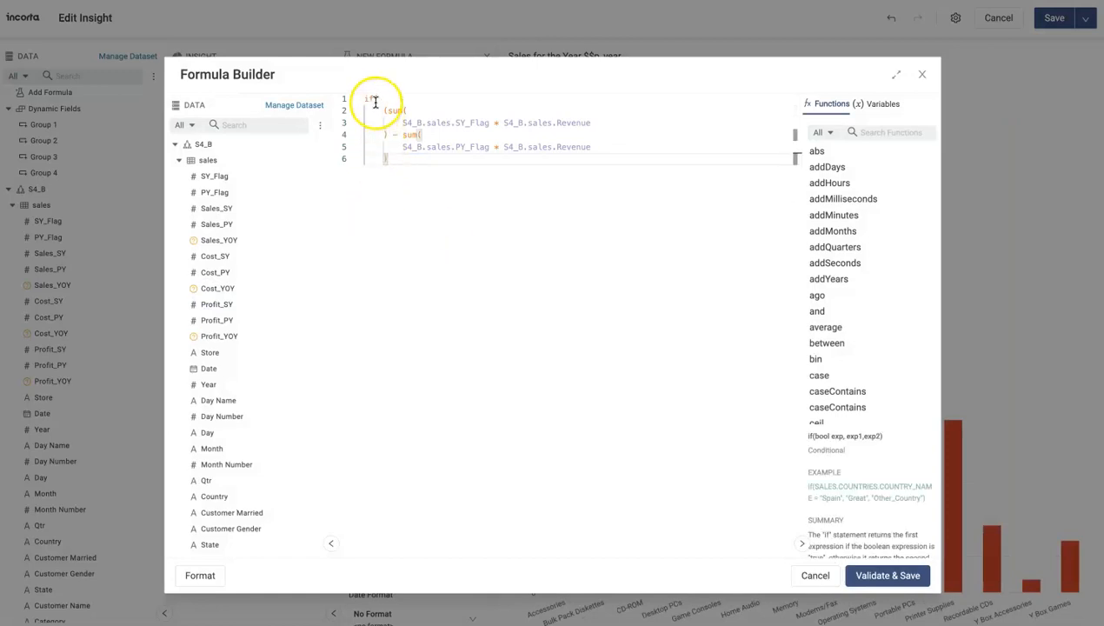
pyautogui.moveTo(380, 99); pyautogui.dragTo(330, 98)
pyautogui.press('BackSpace')
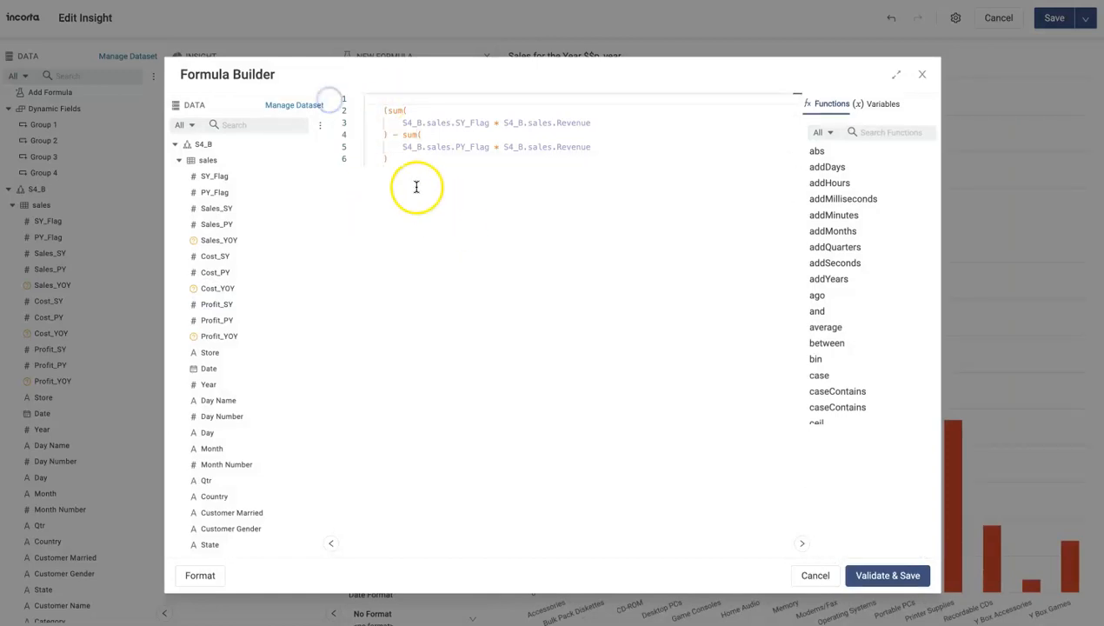
pyautogui.click(386, 110)
pyautogui.press('BackSpace')
pyautogui.press('BackSpace')
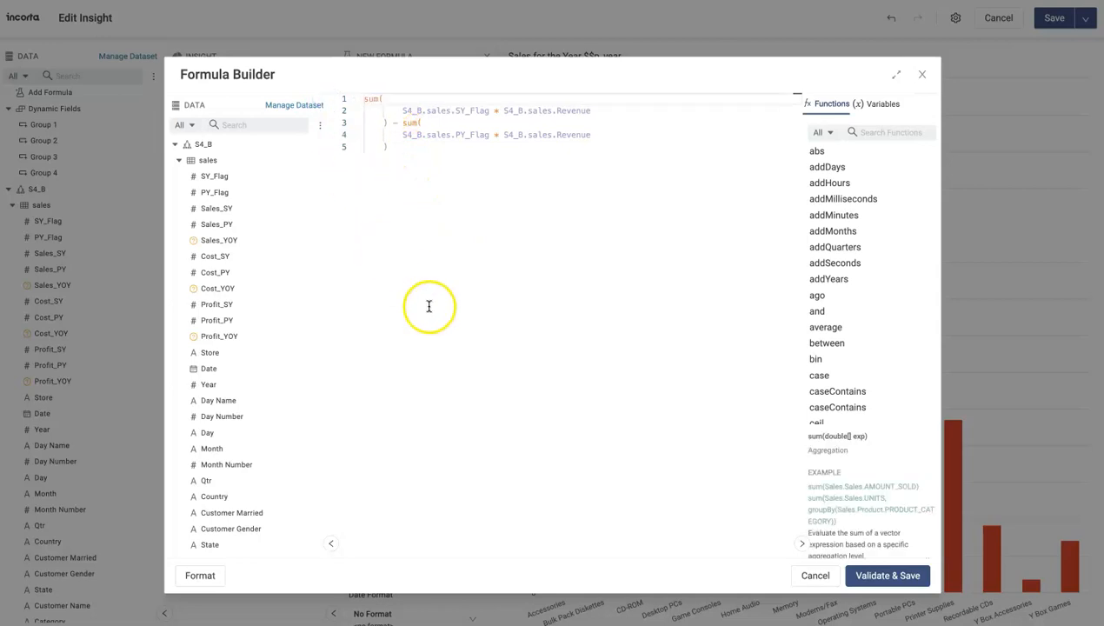
pyautogui.click(201, 587)
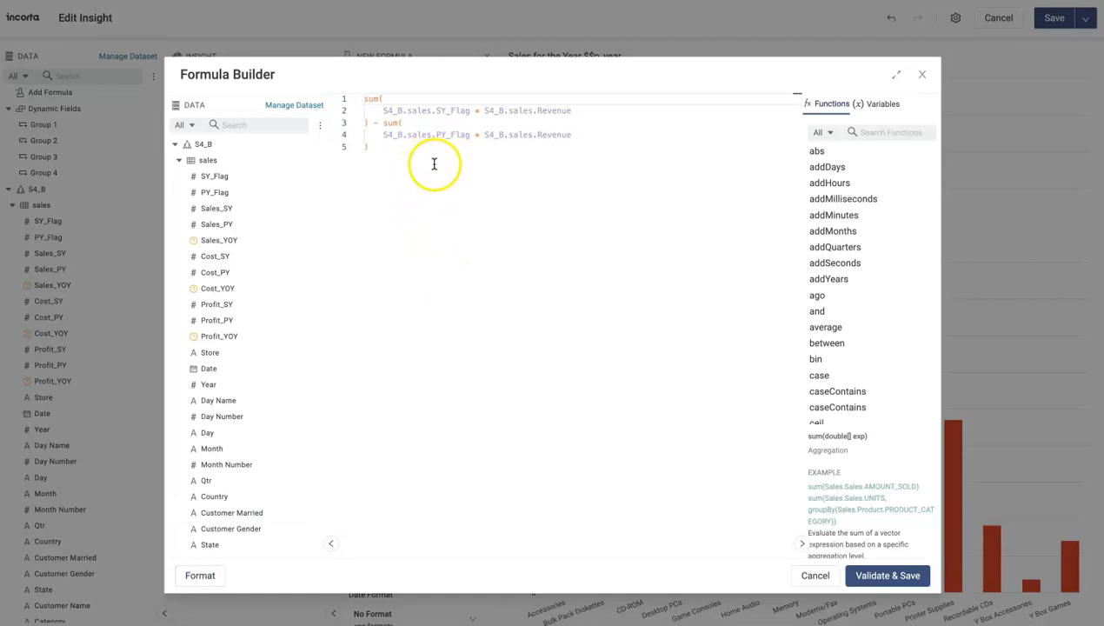
pyautogui.doubleClick(453, 111)
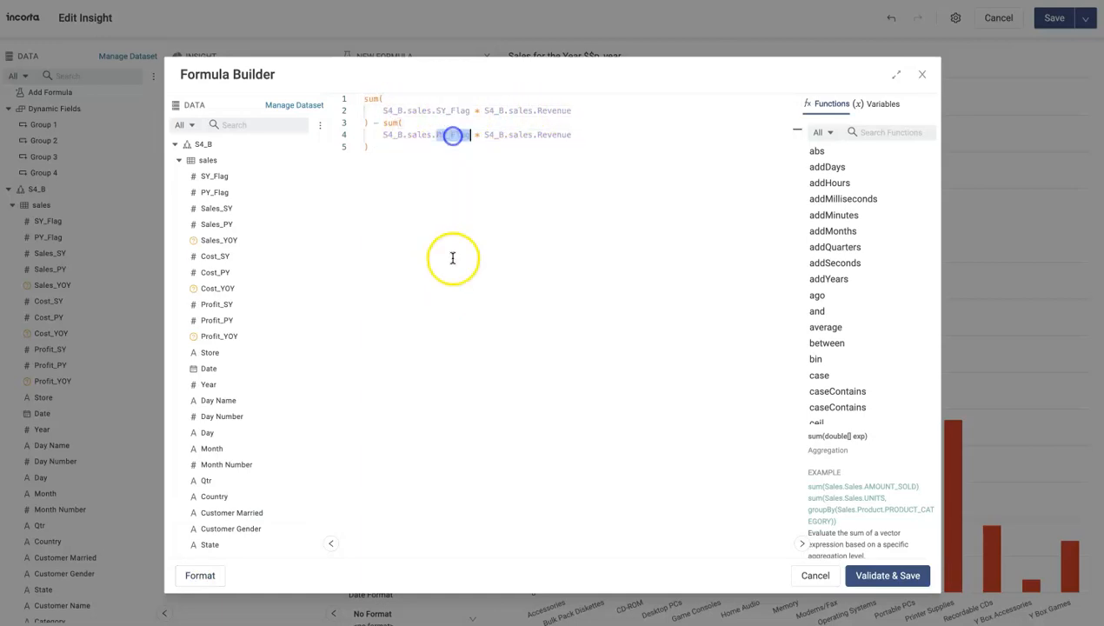
pyautogui.click(881, 574)
# Rename the tooltip formula to Diff and save the insight
pyautogui.doubleClick(227, 300)
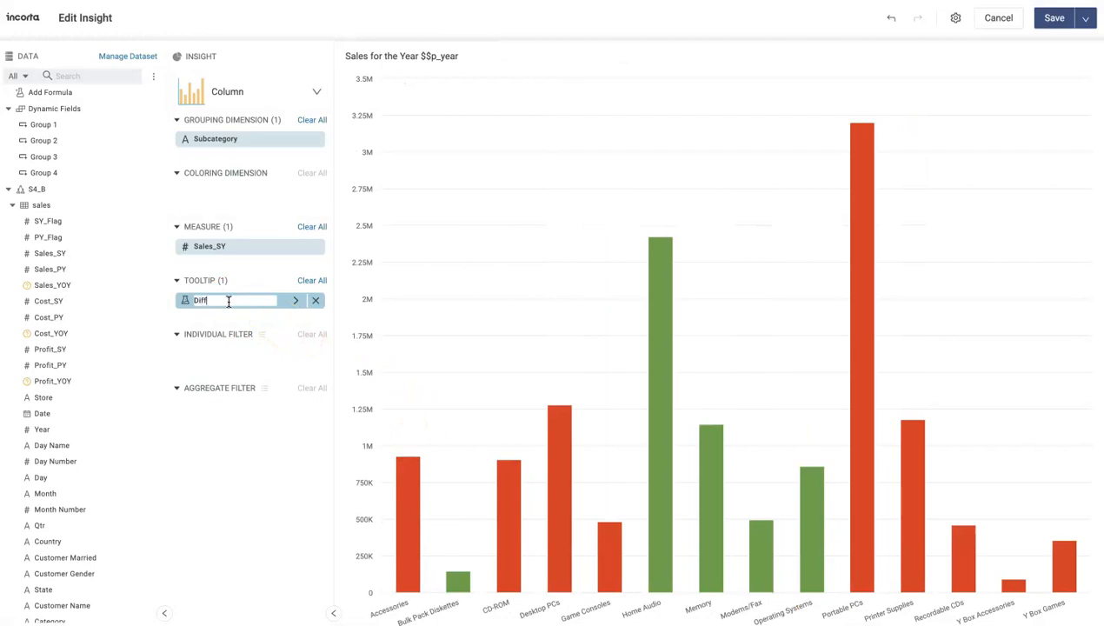
pyautogui.write('Diff')
pyautogui.click(222, 493)
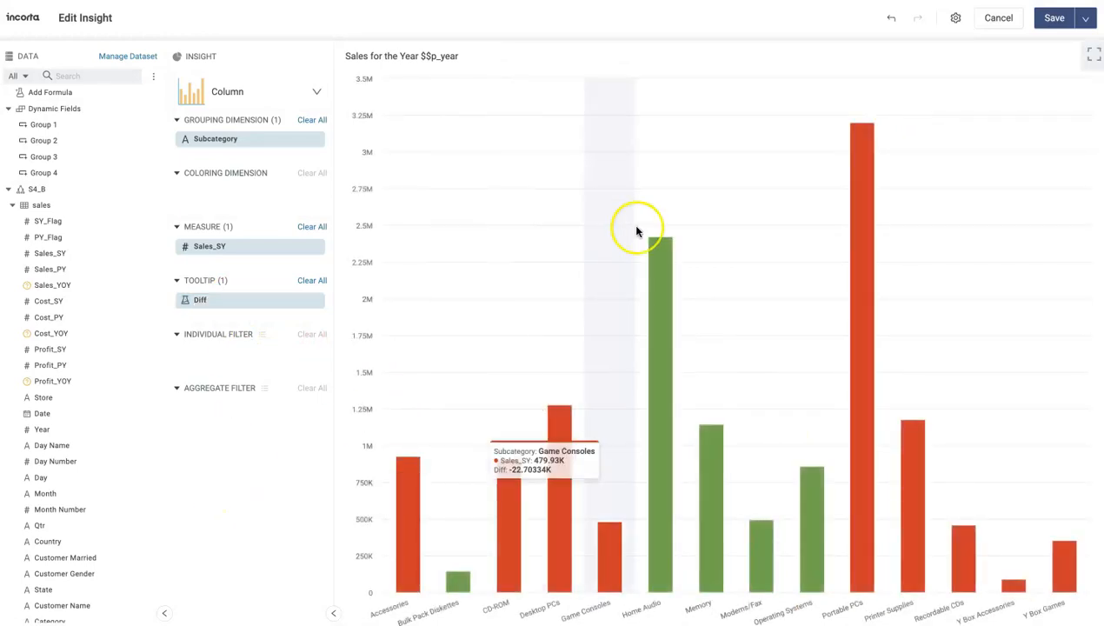
pyautogui.click(1048, 18)
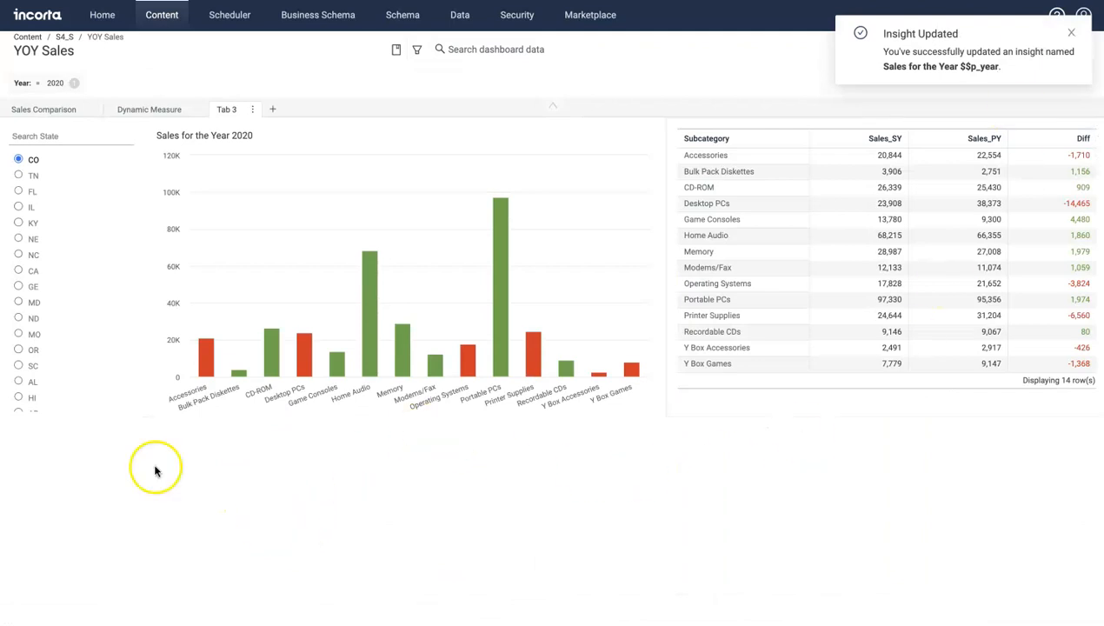
# Select state FL, set the dashboard's Year filter to 2018 and check the chart's column colors and Diff tooltips
pyautogui.click(17, 192)
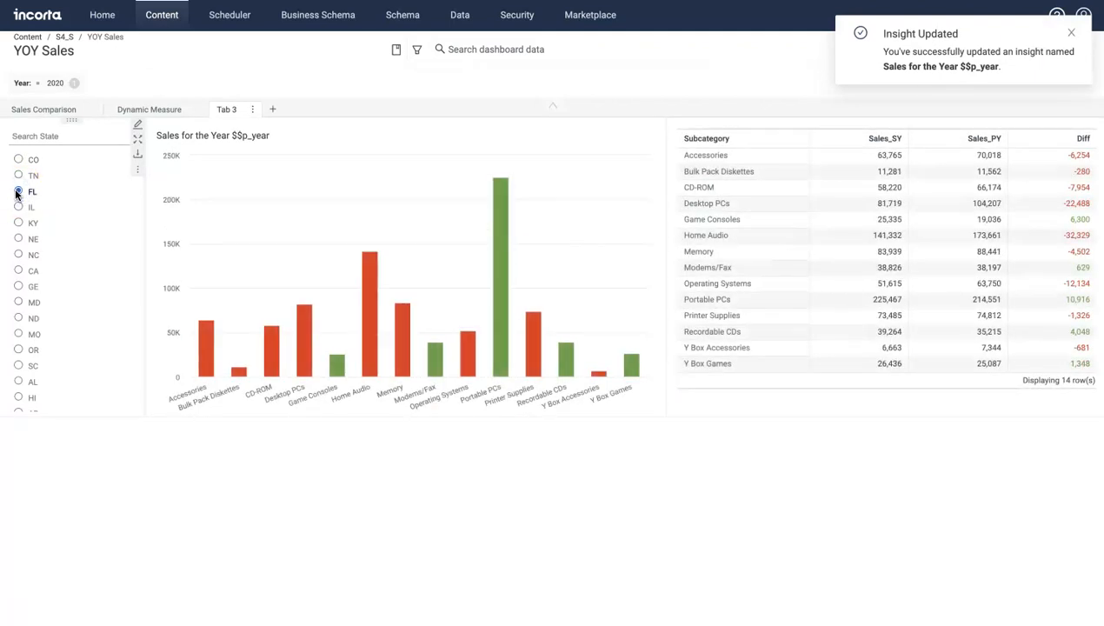
pyautogui.click(44, 82)
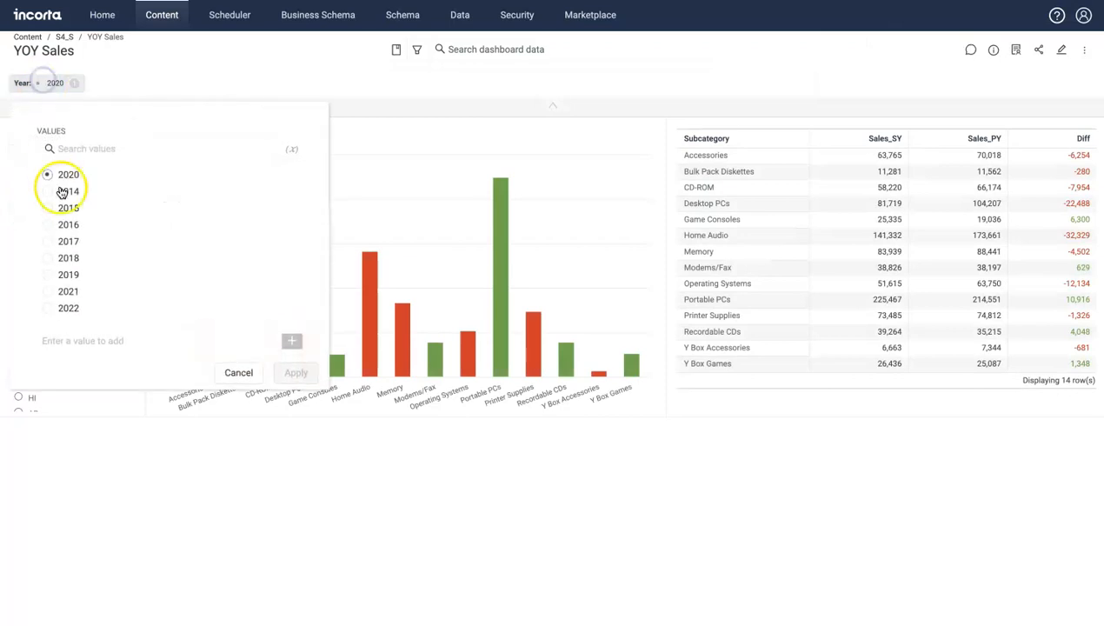
pyautogui.click(49, 259)
pyautogui.click(296, 373)
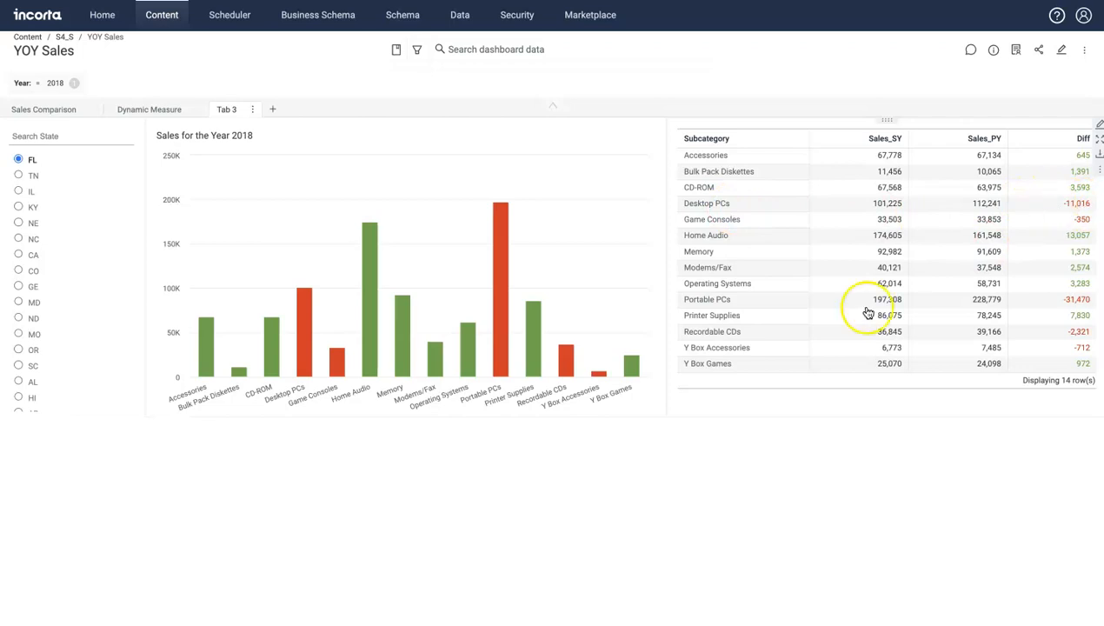
pyautogui.moveTo(304, 352)
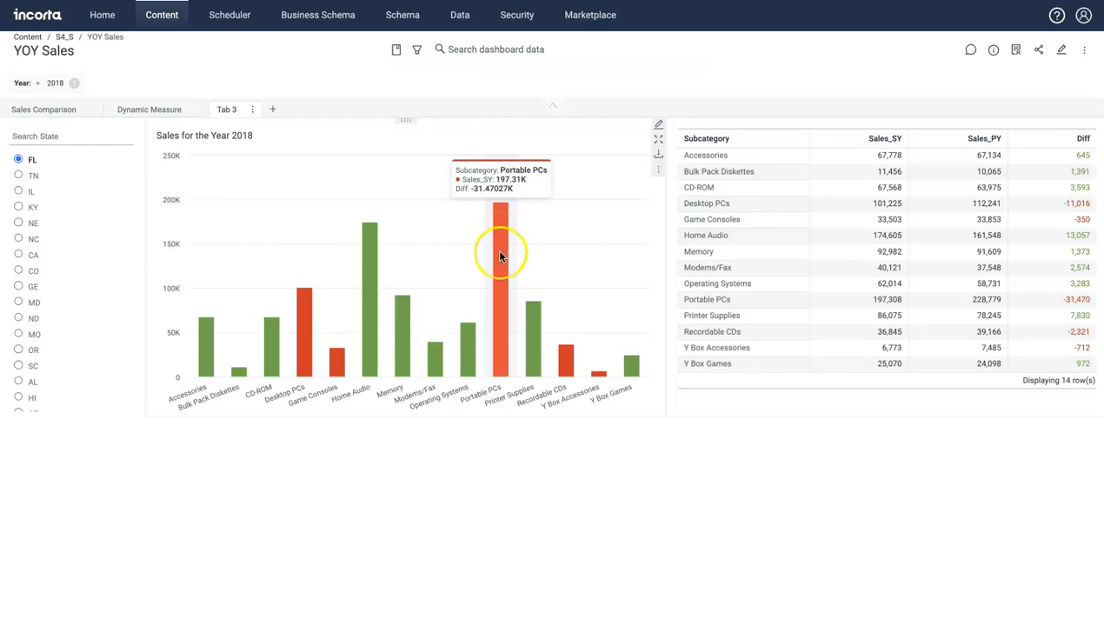
# Duplicate the dashboard's Tab 3 and work on the copied tab
pyautogui.click(253, 110)
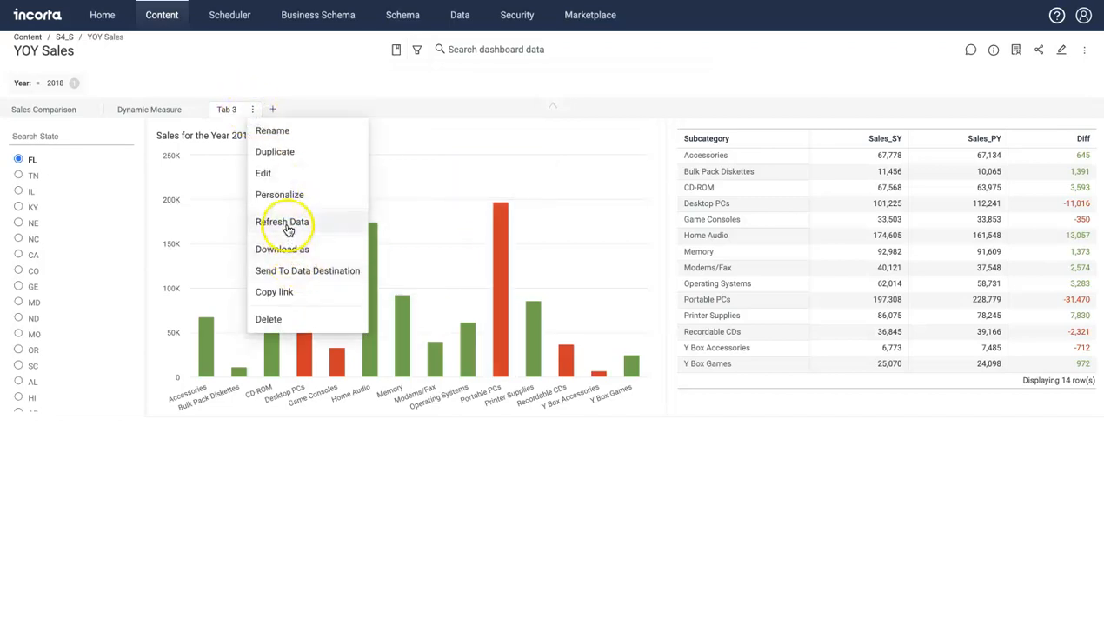
pyautogui.click(275, 151)
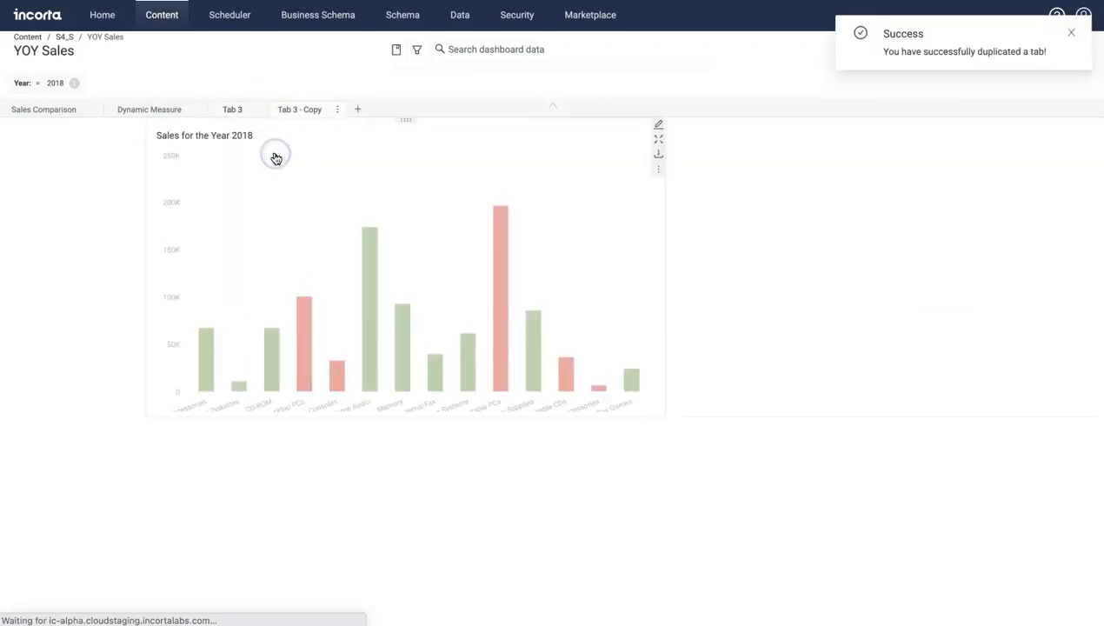
pyautogui.click(304, 106)
# Edit Tab 3 - Copy, change its appearance to Free Form Layout and save the tab
pyautogui.click(1062, 50)
pyautogui.click(964, 102)
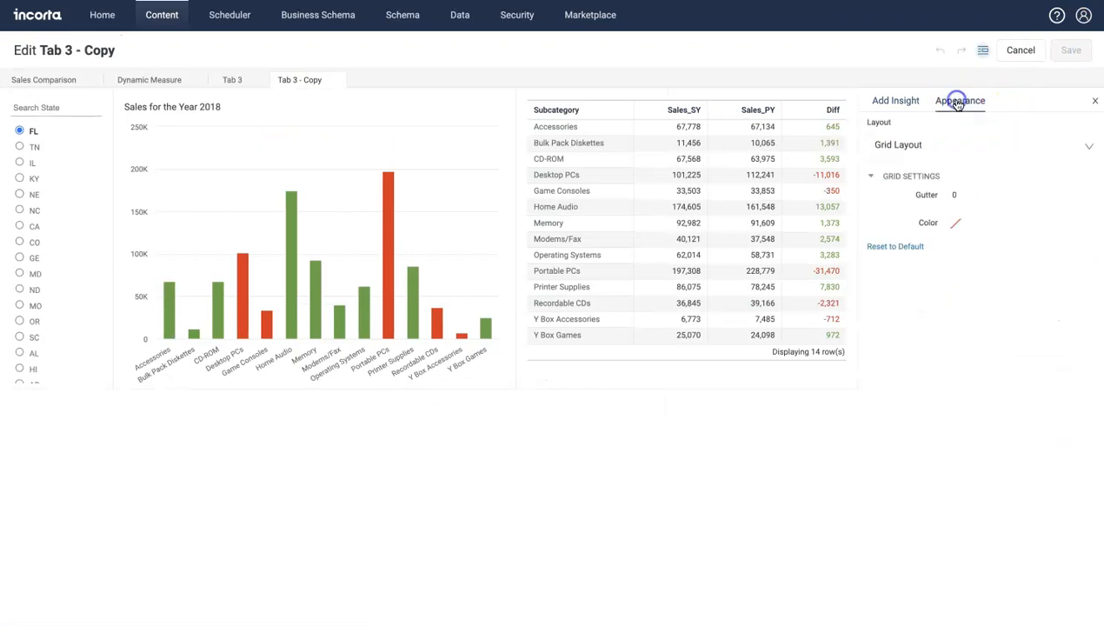
pyautogui.click(929, 147)
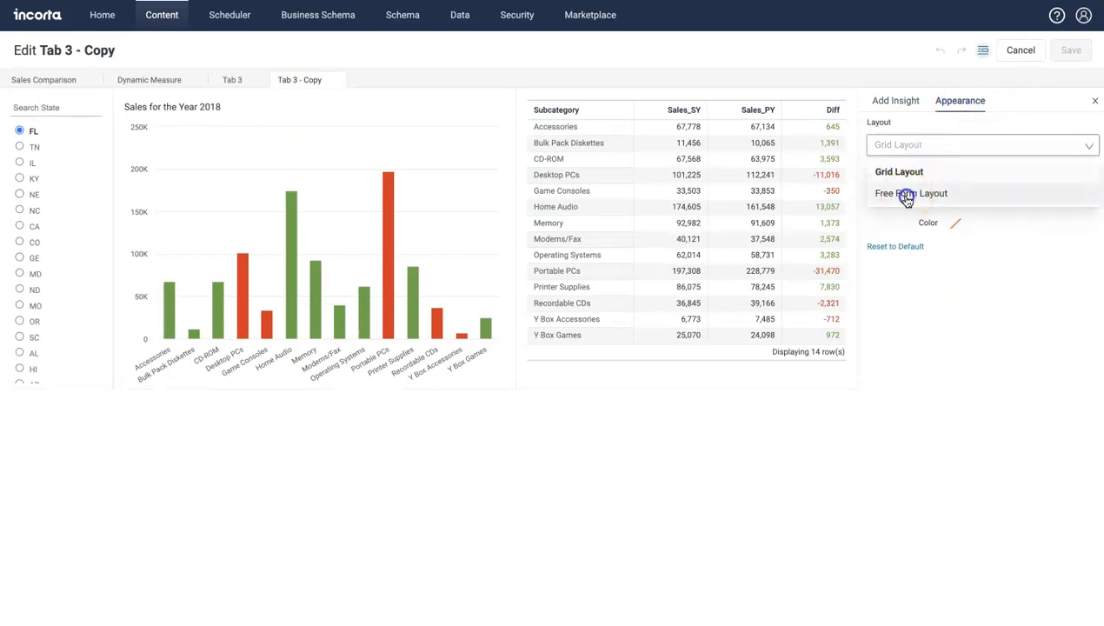
pyautogui.click(907, 192)
pyautogui.click(1071, 50)
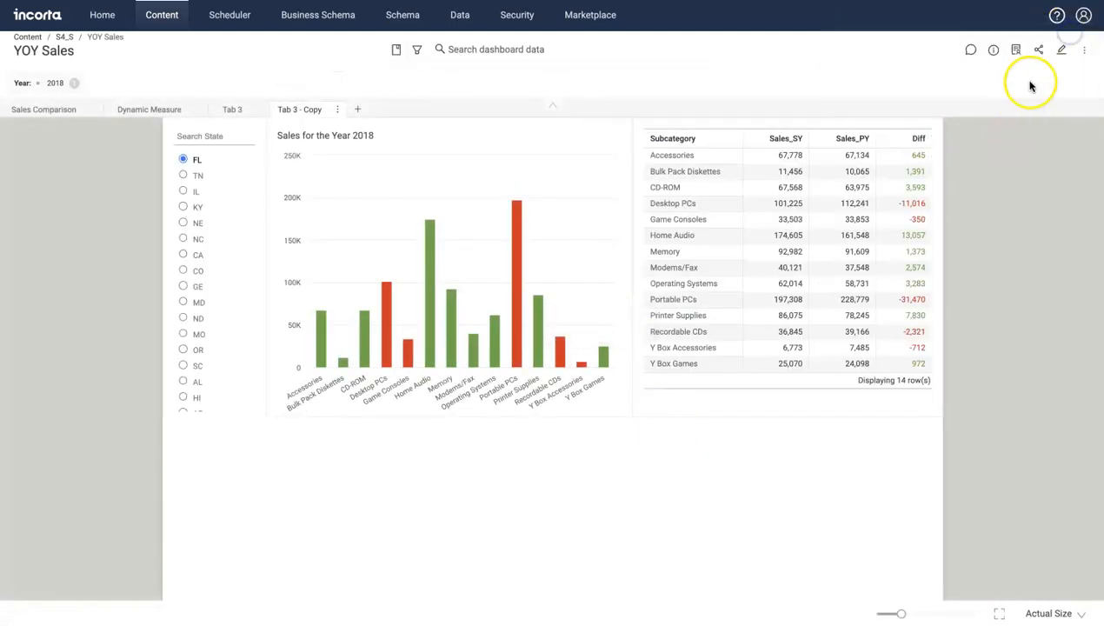
# Edit Tab 3 - Copy, add a Rich Text insight over the sales chart and save the layout
pyautogui.click(1060, 50)
pyautogui.scroll(-10, 961, 209)
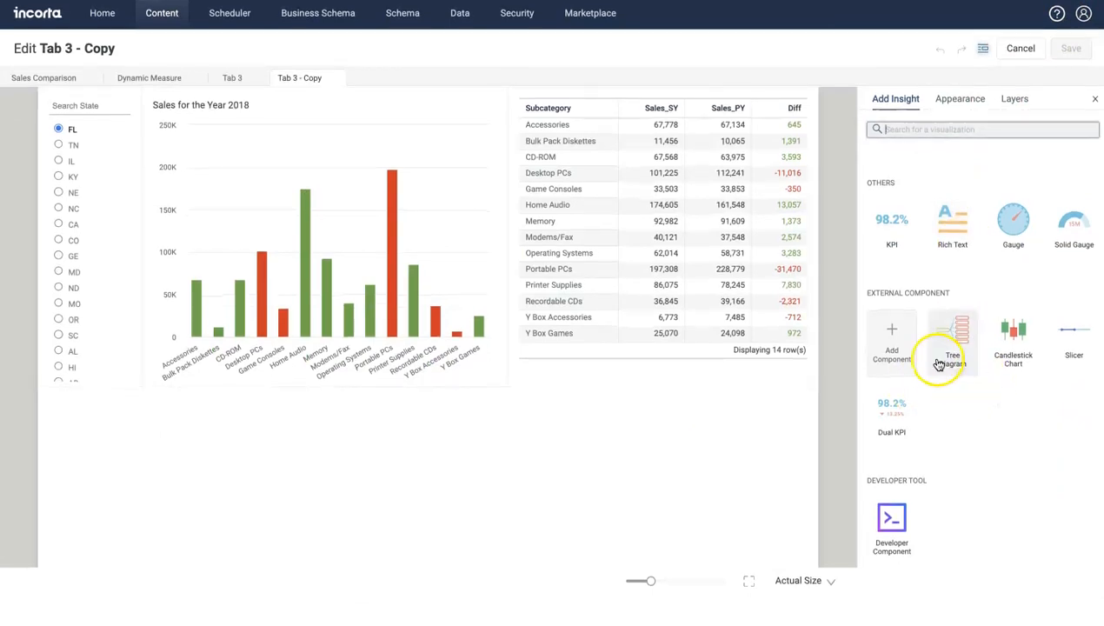
pyautogui.moveTo(953, 228); pyautogui.dragTo(442, 151)
pyautogui.click(1071, 49)
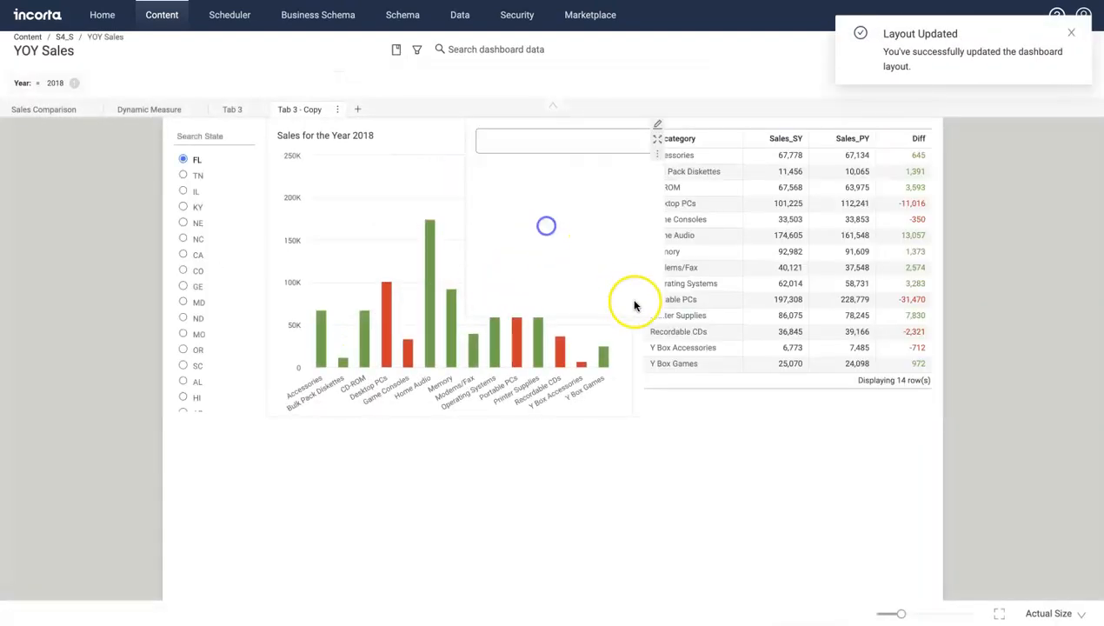
pyautogui.click(1069, 33)
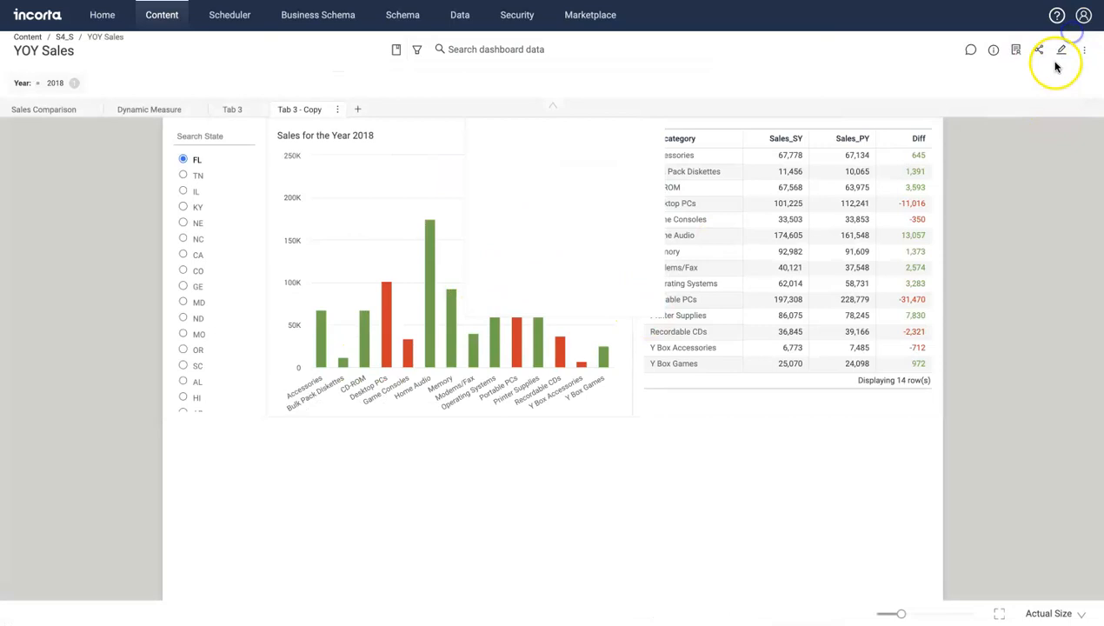
# Reopen the tab for editing, shrink the Rich Text box and position it in the sales chart's upper-right corner
pyautogui.click(1057, 49)
pyautogui.click(546, 230)
pyautogui.moveTo(530, 291); pyautogui.dragTo(501, 153)
pyautogui.moveTo(388, 125); pyautogui.dragTo(385, 133)
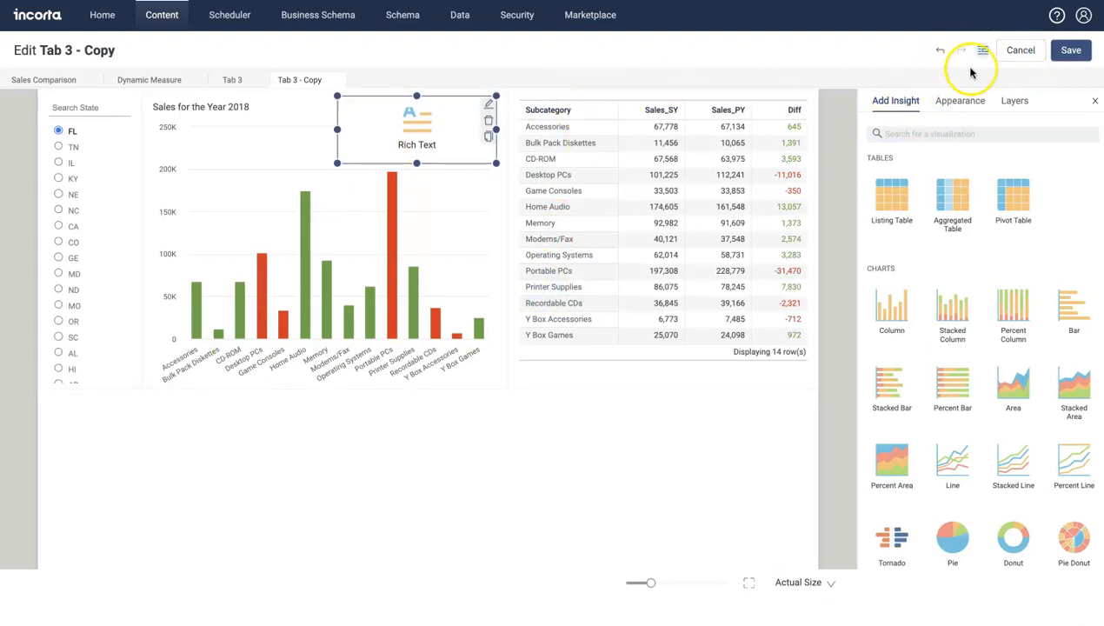
# Enter the rich text note "If sales for the selected year is less compared to previous year then show the color of bar in red."
pyautogui.click(488, 113)
pyautogui.click(308, 162)
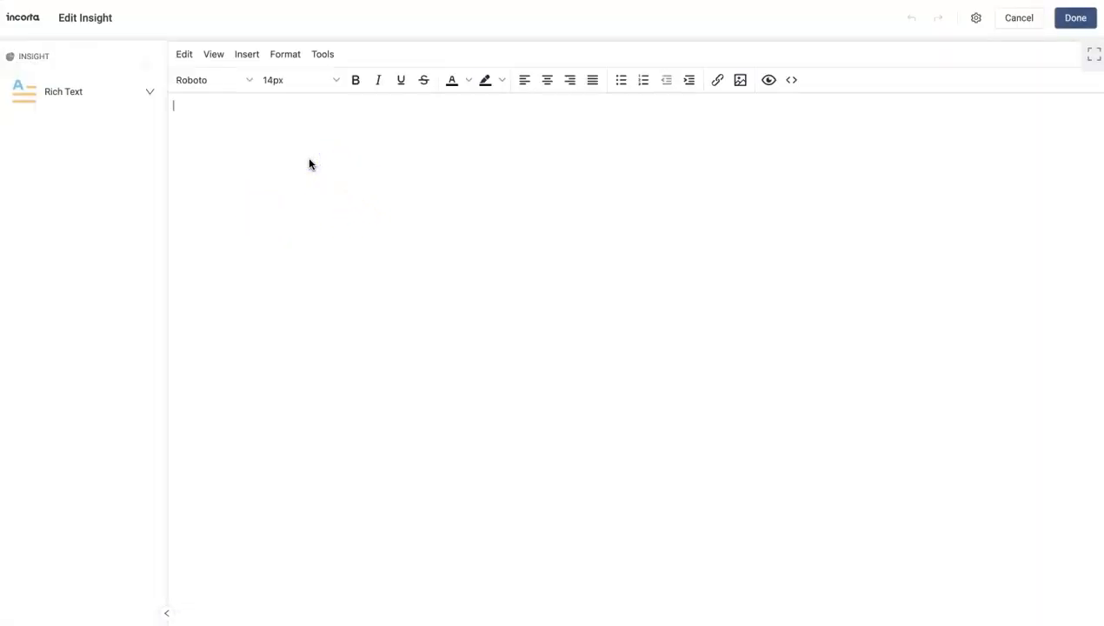
pyautogui.write('If sales')
# Make the phrases "selected year" and "previous year" in the note bold
pyautogui.moveTo(235, 106); pyautogui.dragTo(297, 105)
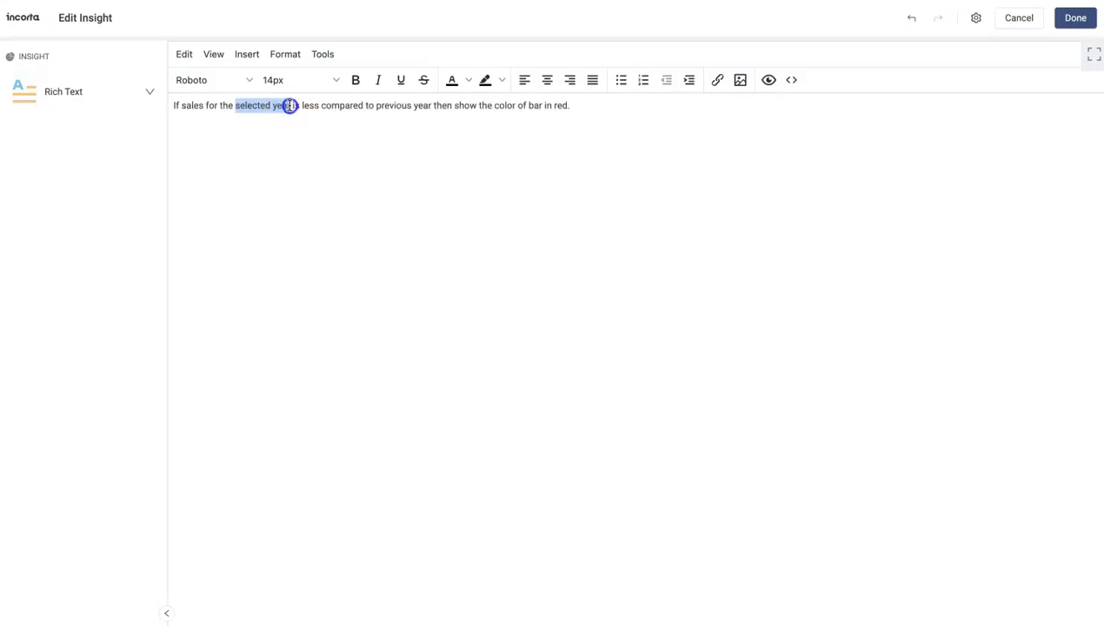
pyautogui.click(355, 79)
pyautogui.click(379, 108)
pyautogui.moveTo(431, 105); pyautogui.dragTo(434, 105)
pyautogui.click(355, 80)
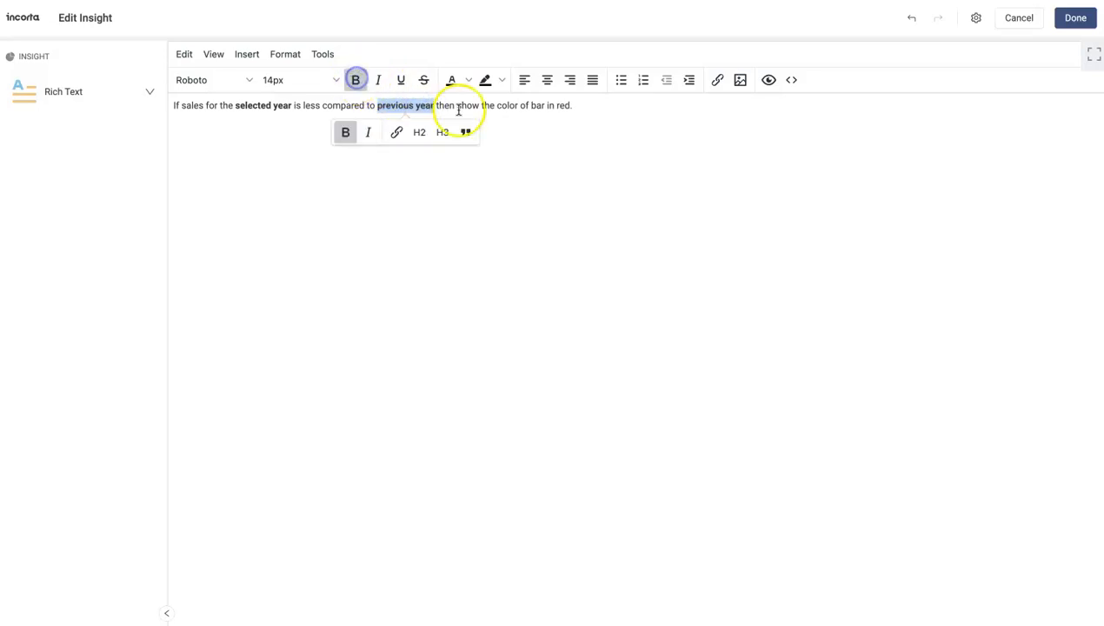
# Format the word "red" at the end of the note in red and bold
pyautogui.doubleClick(559, 105)
pyautogui.click(469, 80)
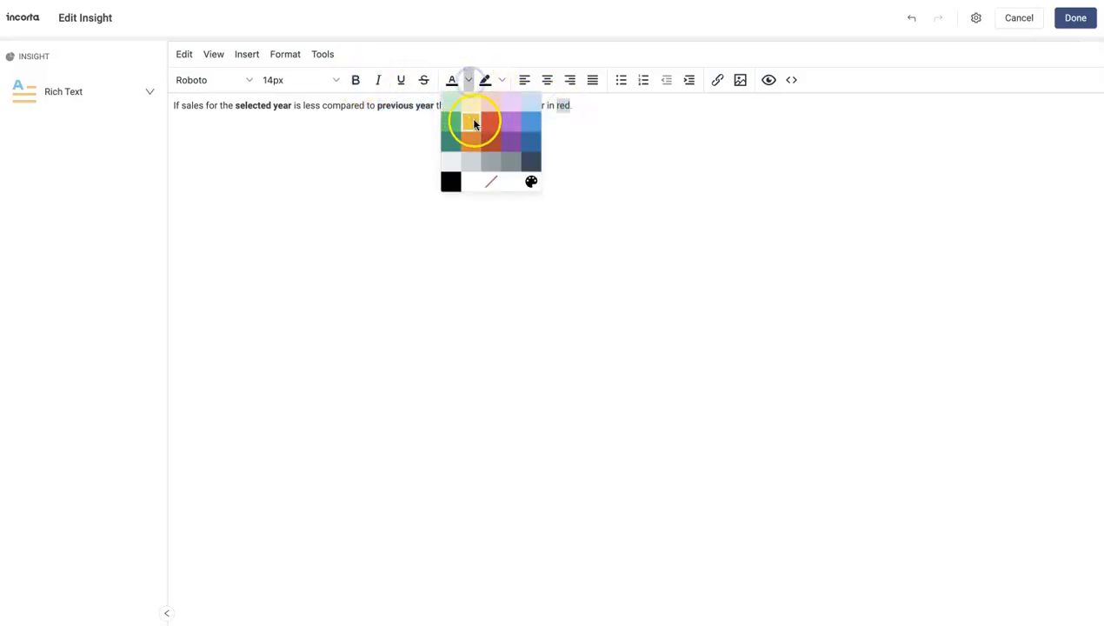
pyautogui.click(491, 123)
pyautogui.click(355, 80)
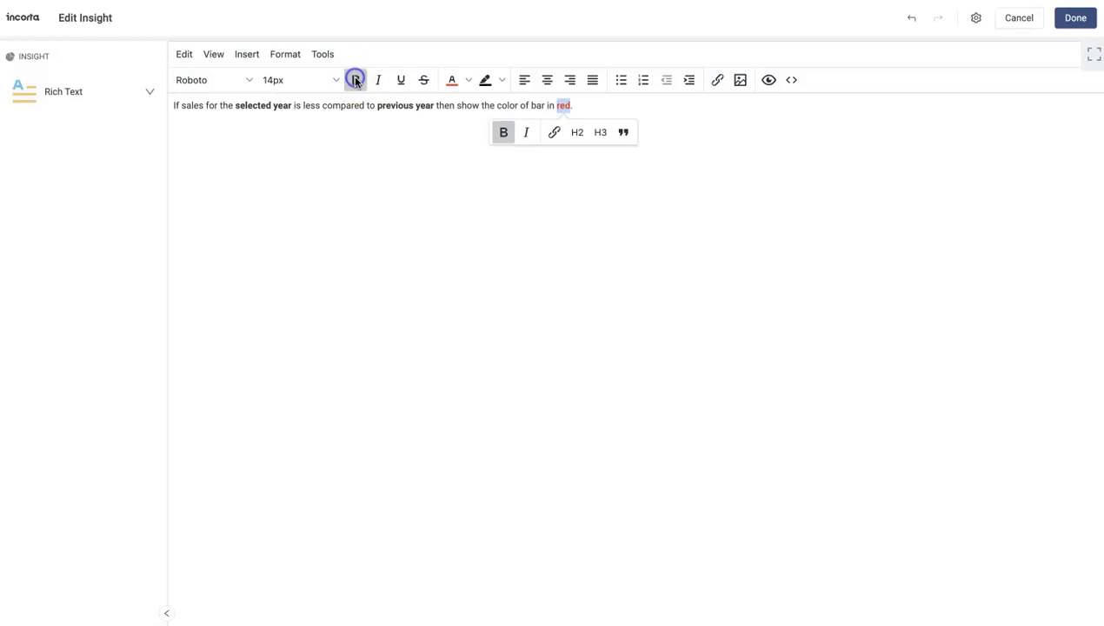
pyautogui.click(355, 128)
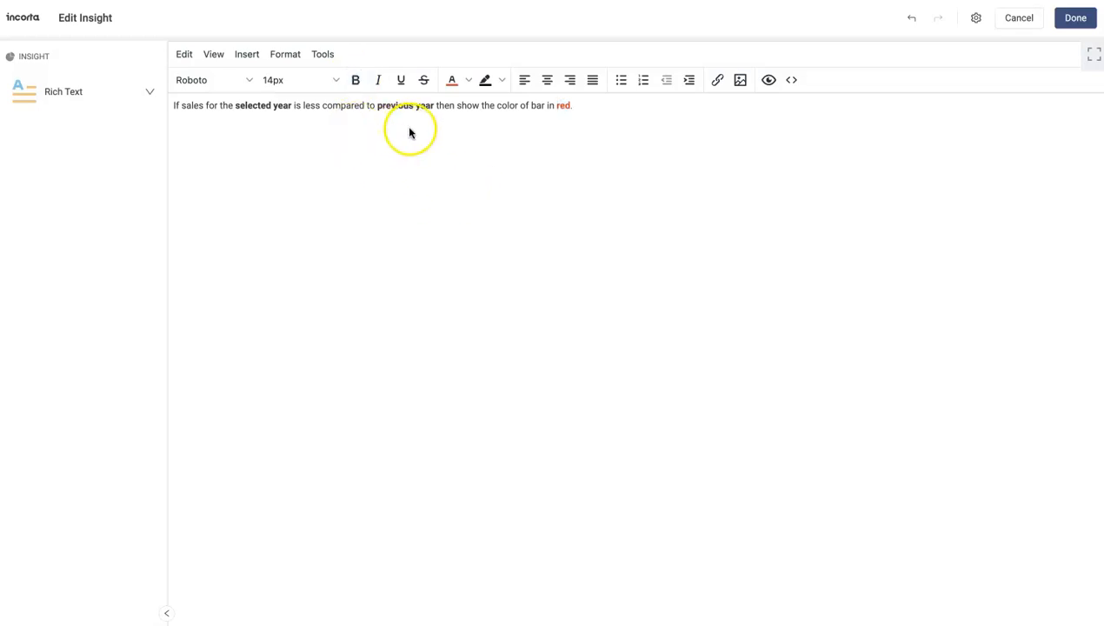
# Set the whole note's font size to 12px and finish editing the insight
pyautogui.hotkey('ctrl', 'a')
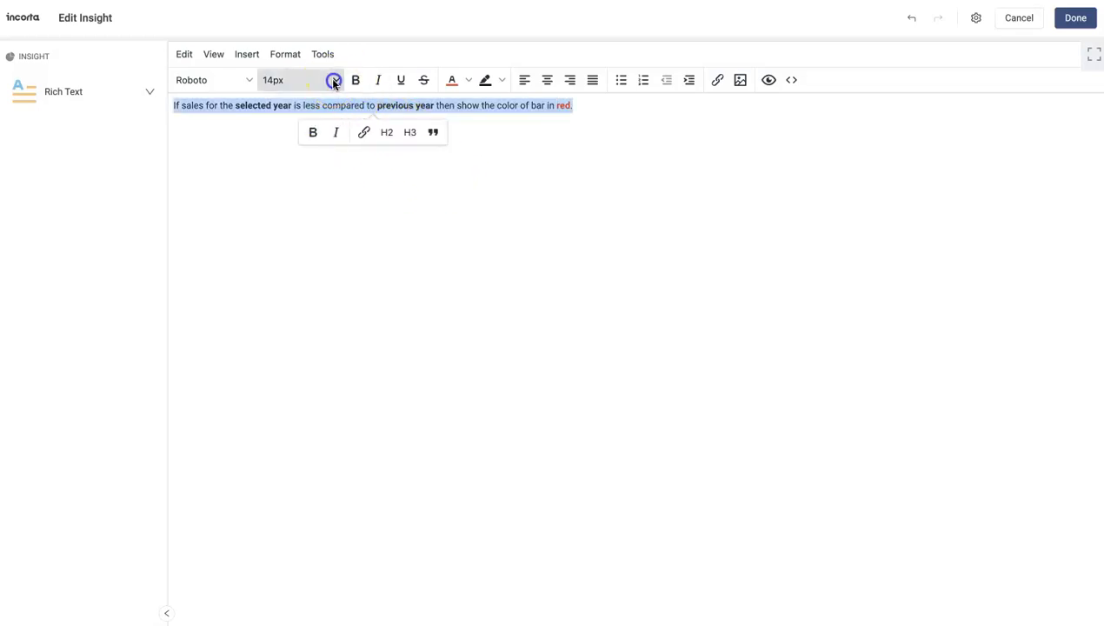
pyautogui.click(334, 81)
pyautogui.click(290, 148)
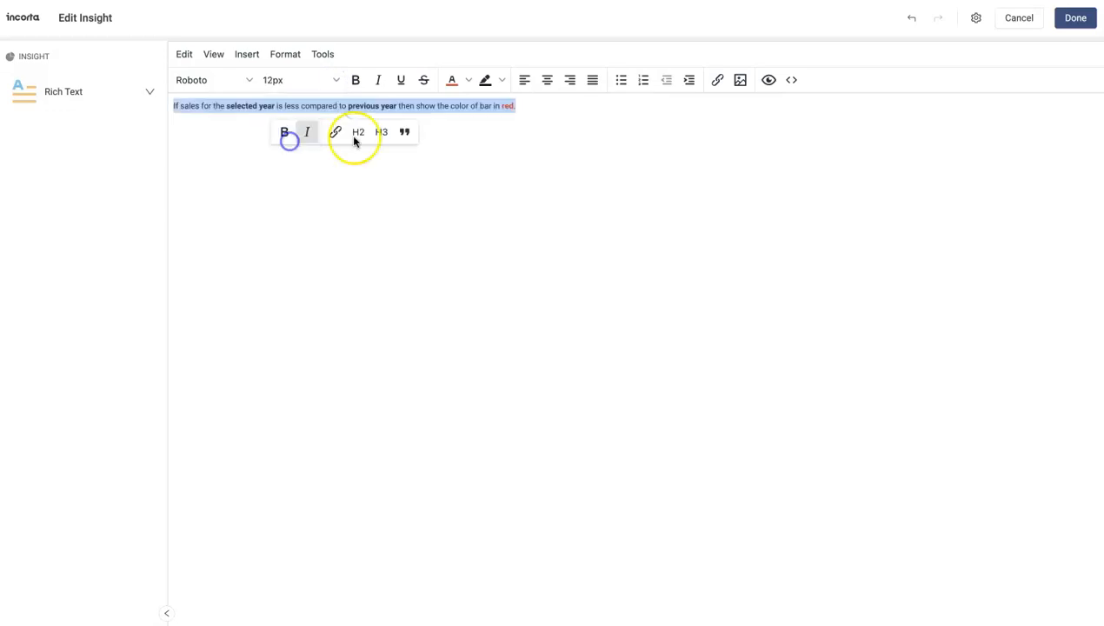
pyautogui.click(1076, 18)
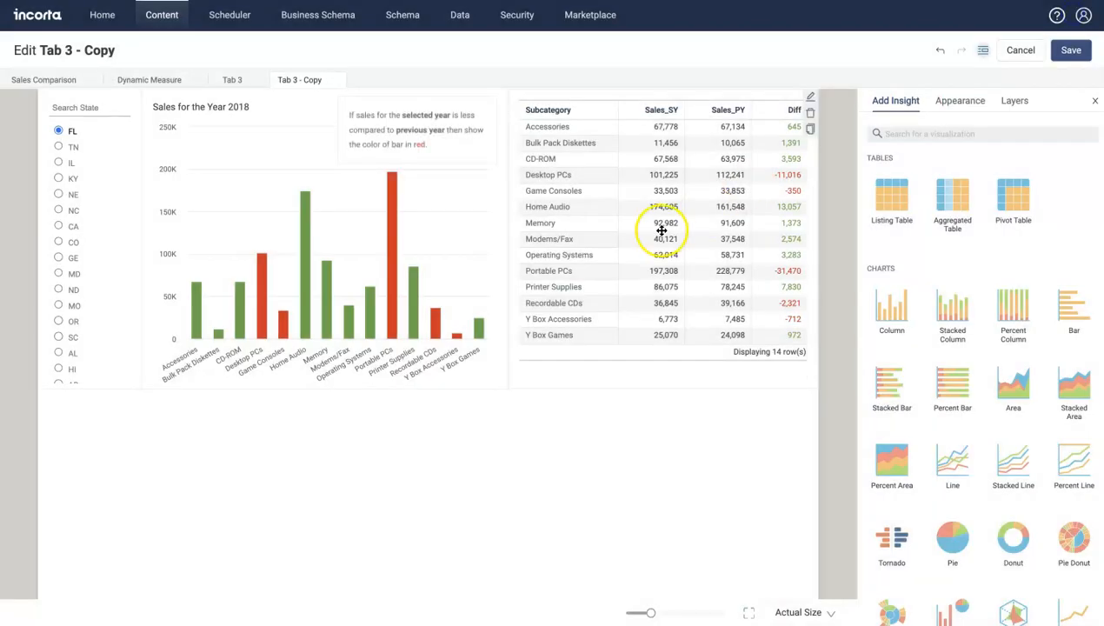
# Resize the Rich Text box to fit within the chart's upper-right area and save the tab layout
pyautogui.click(451, 157)
pyautogui.moveTo(495, 163); pyautogui.dragTo(441, 156)
pyautogui.click(518, 466)
pyautogui.click(1071, 50)
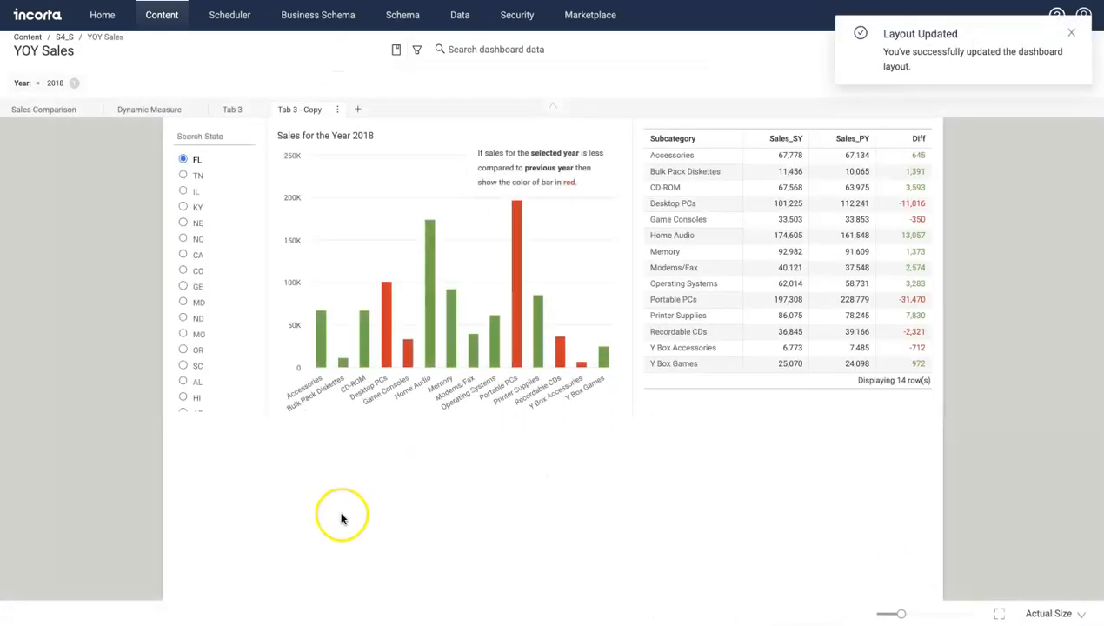
pyautogui.click(1071, 35)
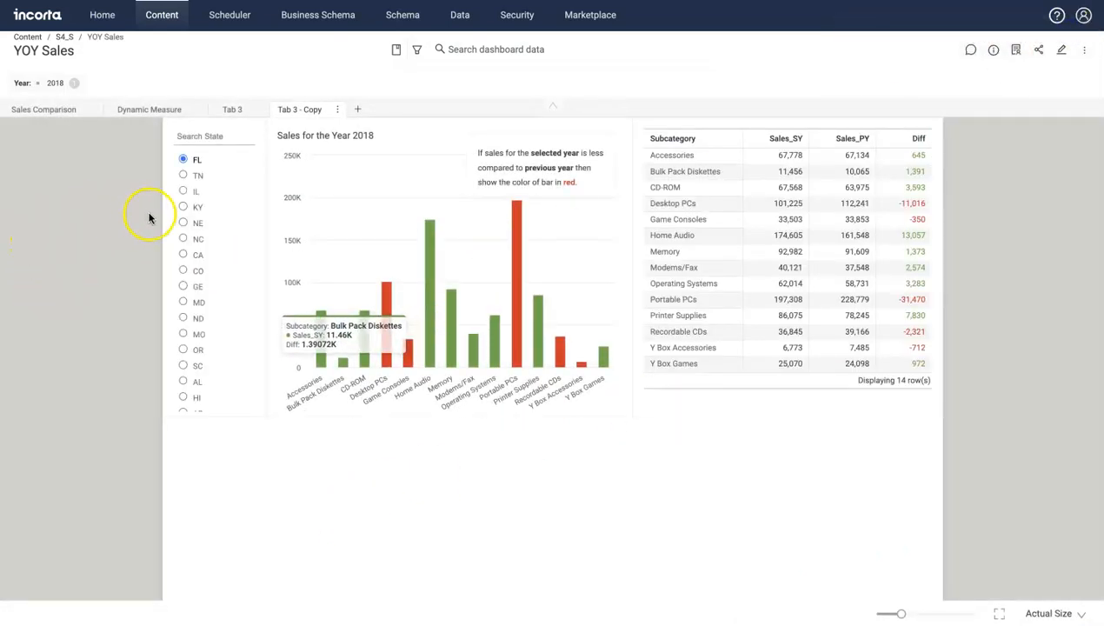
# Check the chart and table for states KY, NC and GE, and set the dashboard's Year filter to 2019
pyautogui.click(180, 207)
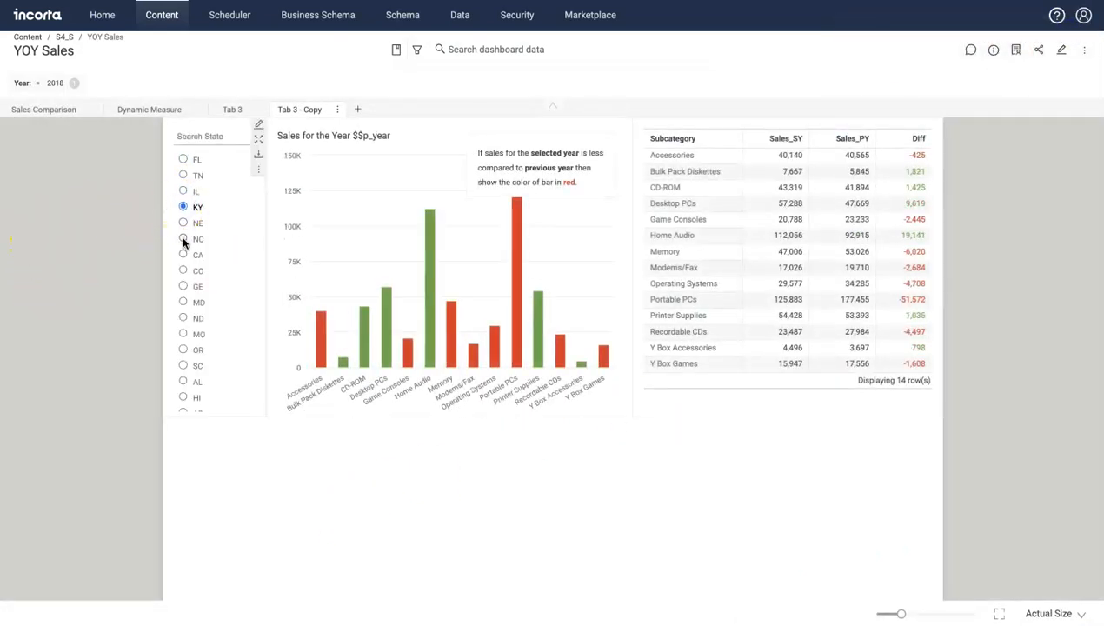
pyautogui.click(184, 240)
pyautogui.click(180, 291)
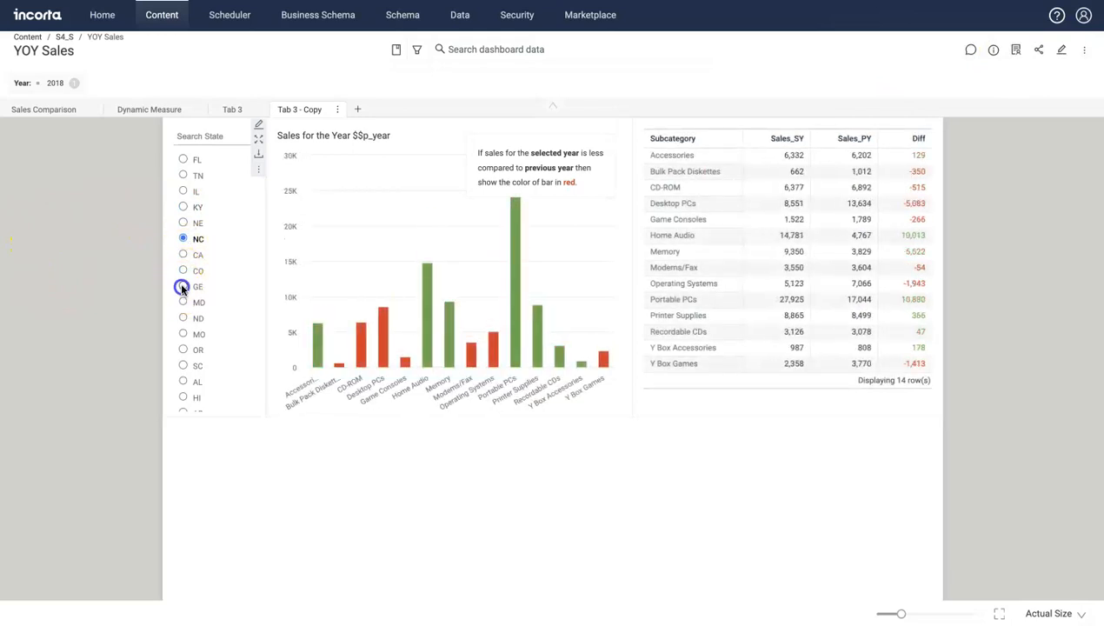
pyautogui.click(42, 82)
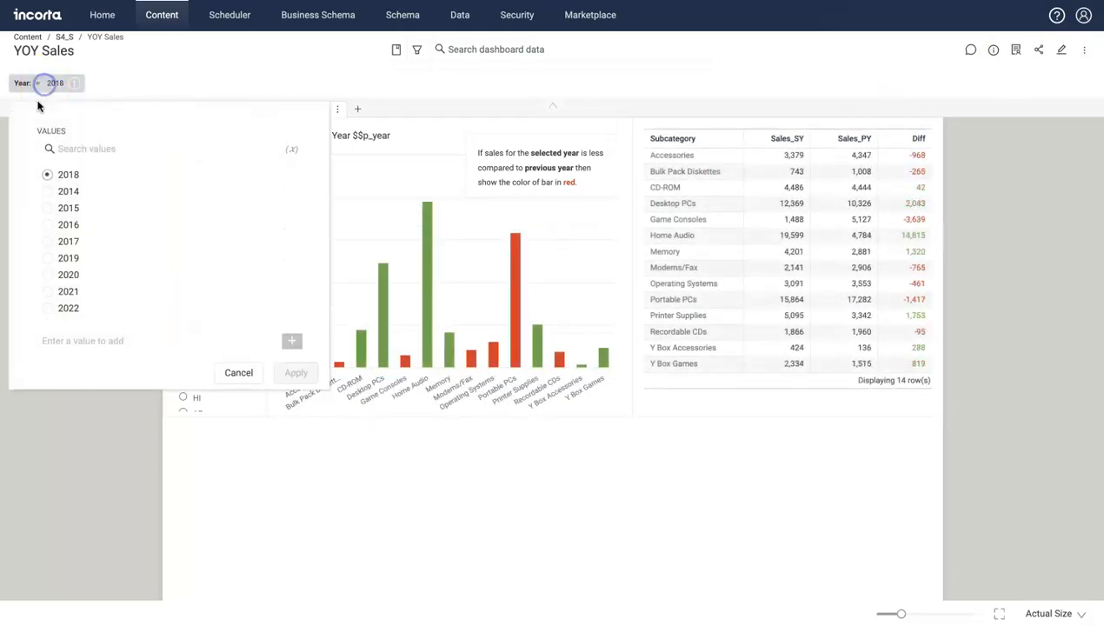
pyautogui.click(51, 258)
pyautogui.click(296, 372)
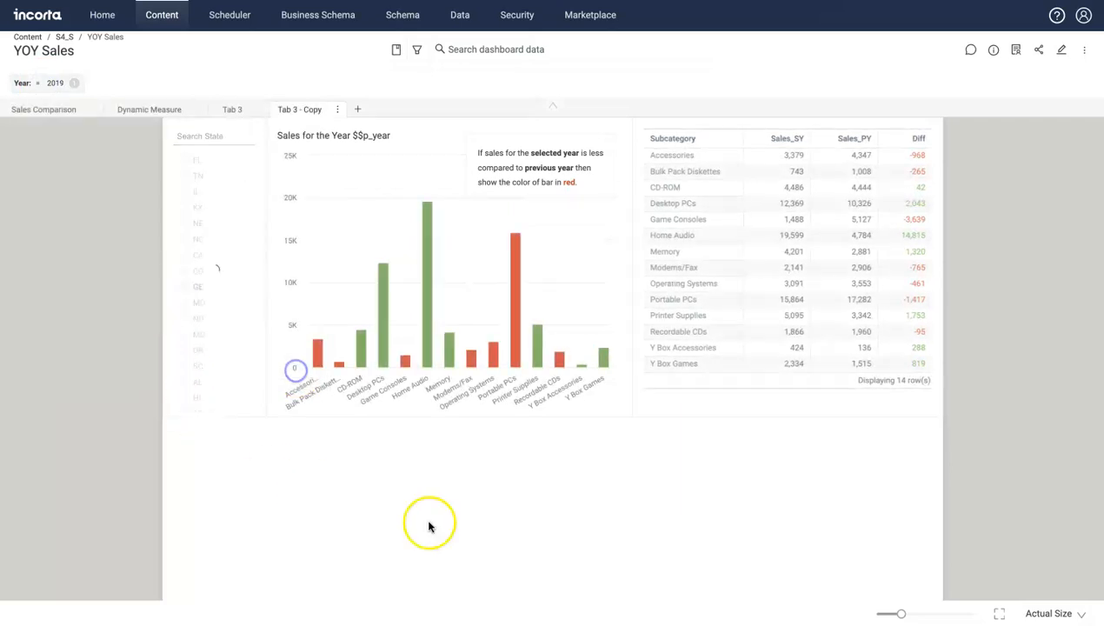